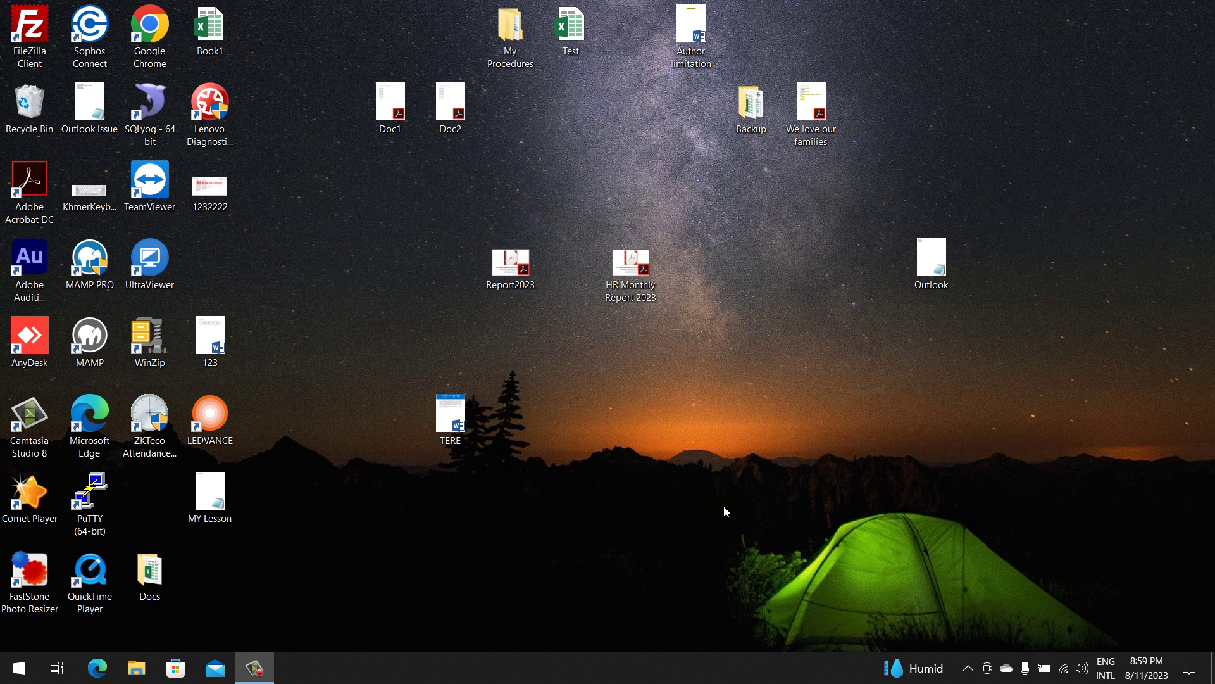
Step: Refresh the desktop and open the Windows search
right_click(1027, 157)
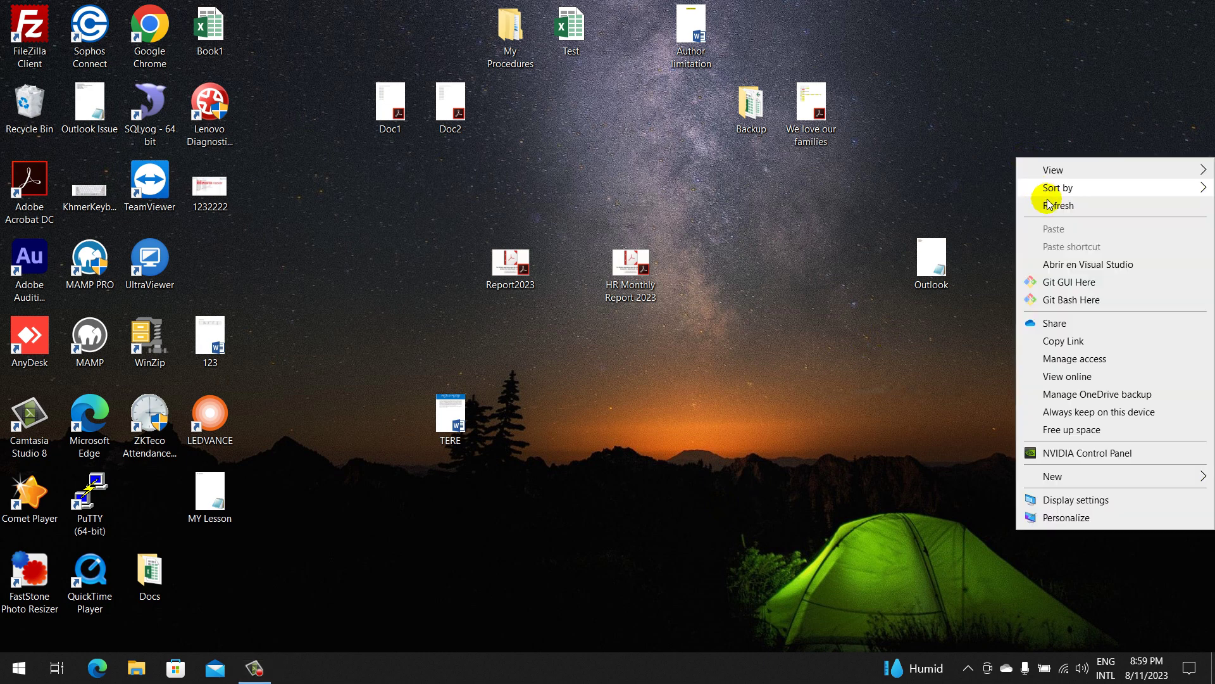
left_click(1052, 204)
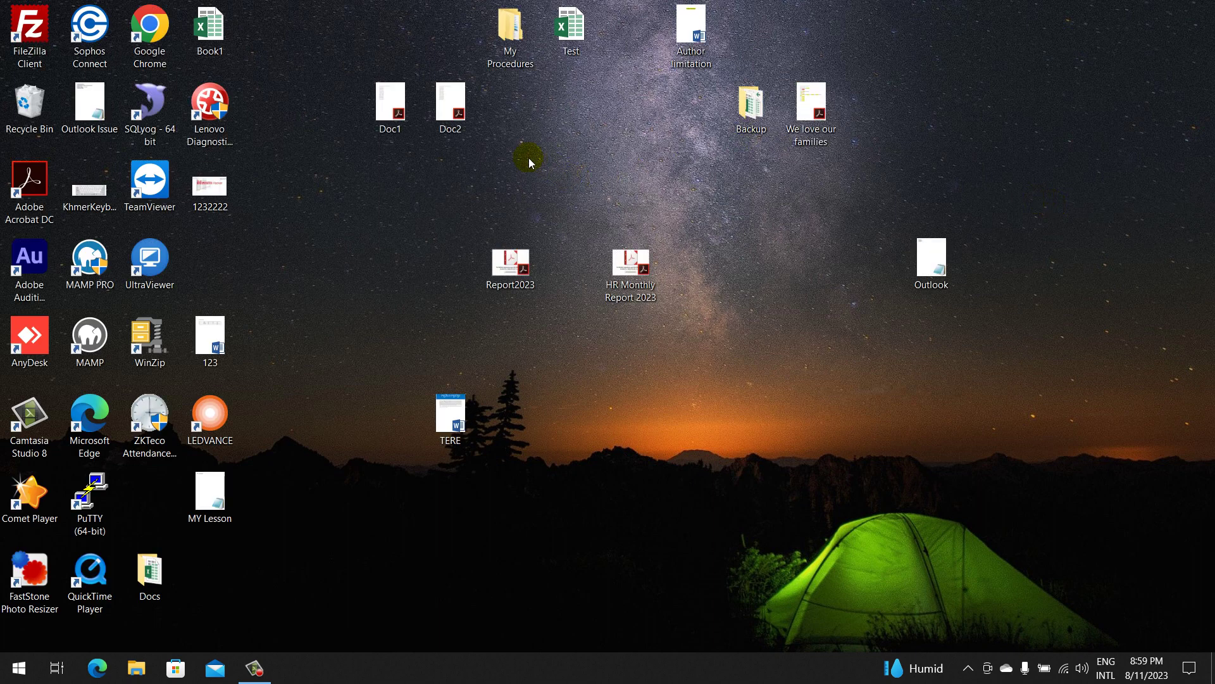
right_click(329, 239)
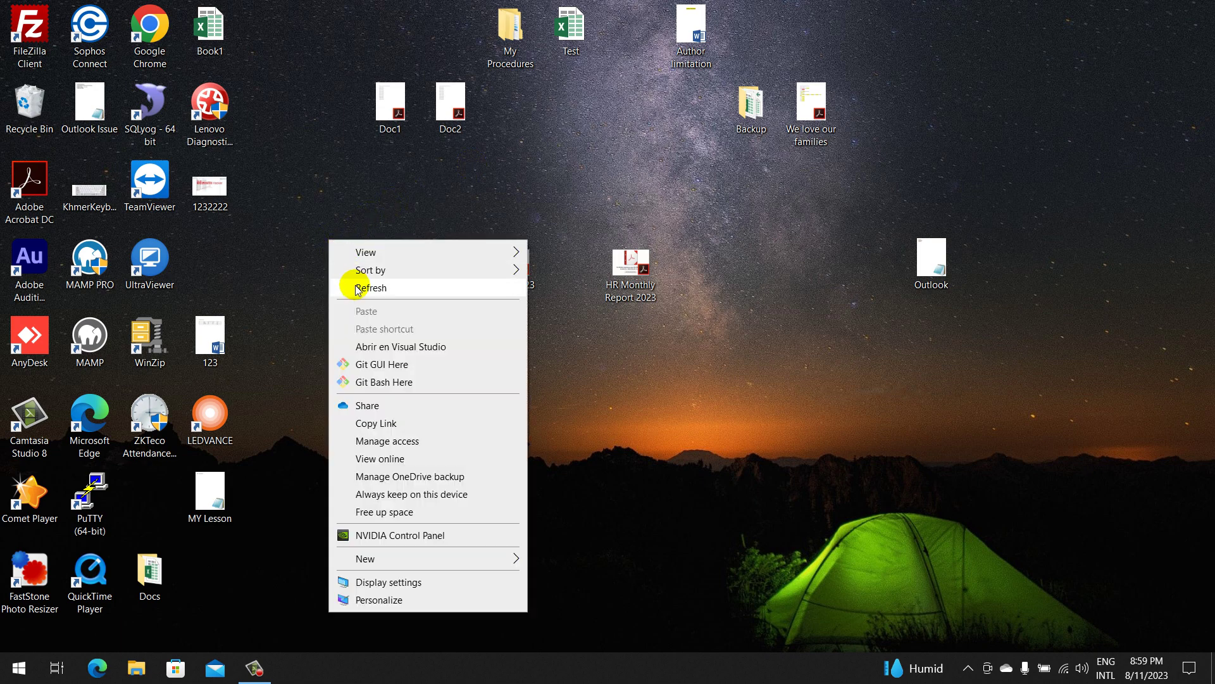
left_click(353, 286)
key("super")
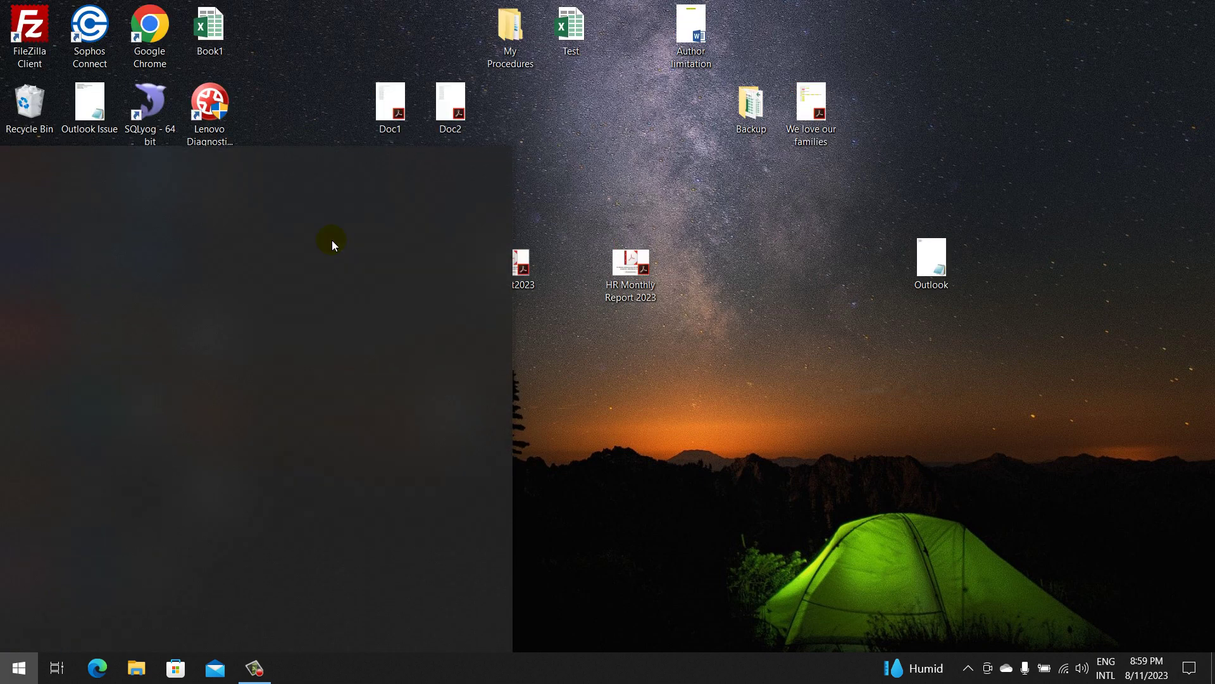
type("microsoft")
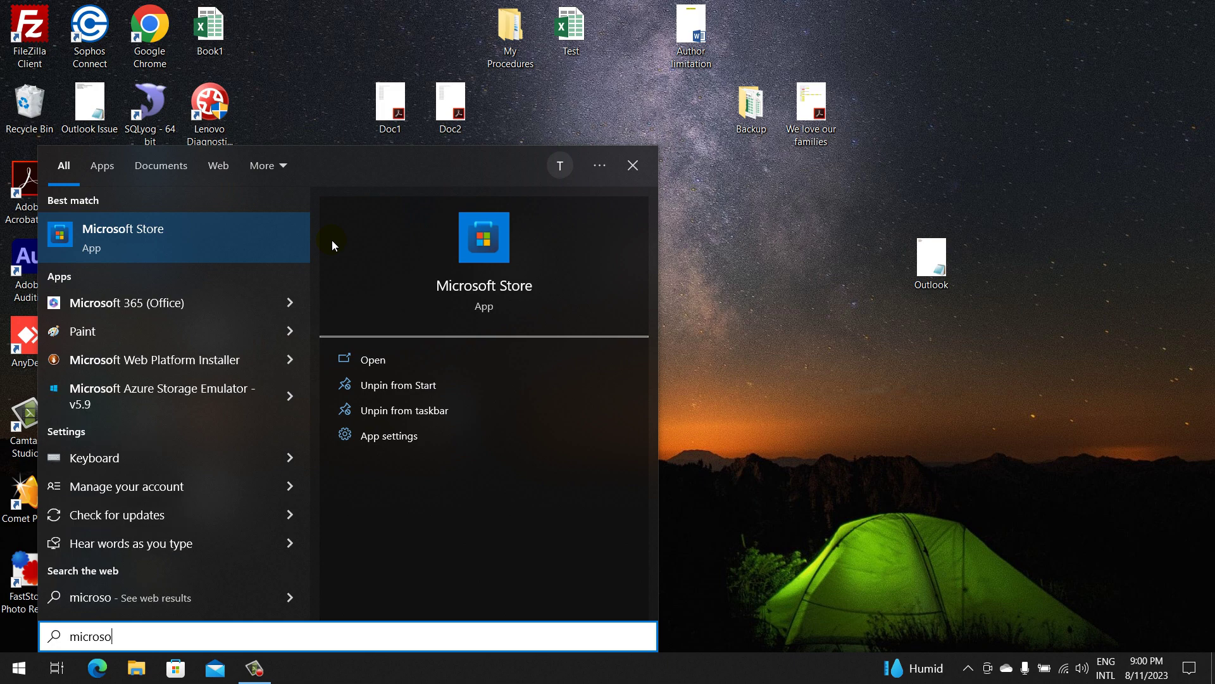
key("BackSpace")
key("BackSpace")
key("BackSpace")
key("BackSpace")
key("BackSpace")
key("BackSpace")
key("BackSpace")
key("BackSpace")
key("BackSpace")
Step: Search for "PC manager" and open the official Microsoft PC Manager web page from the web results
type("P")
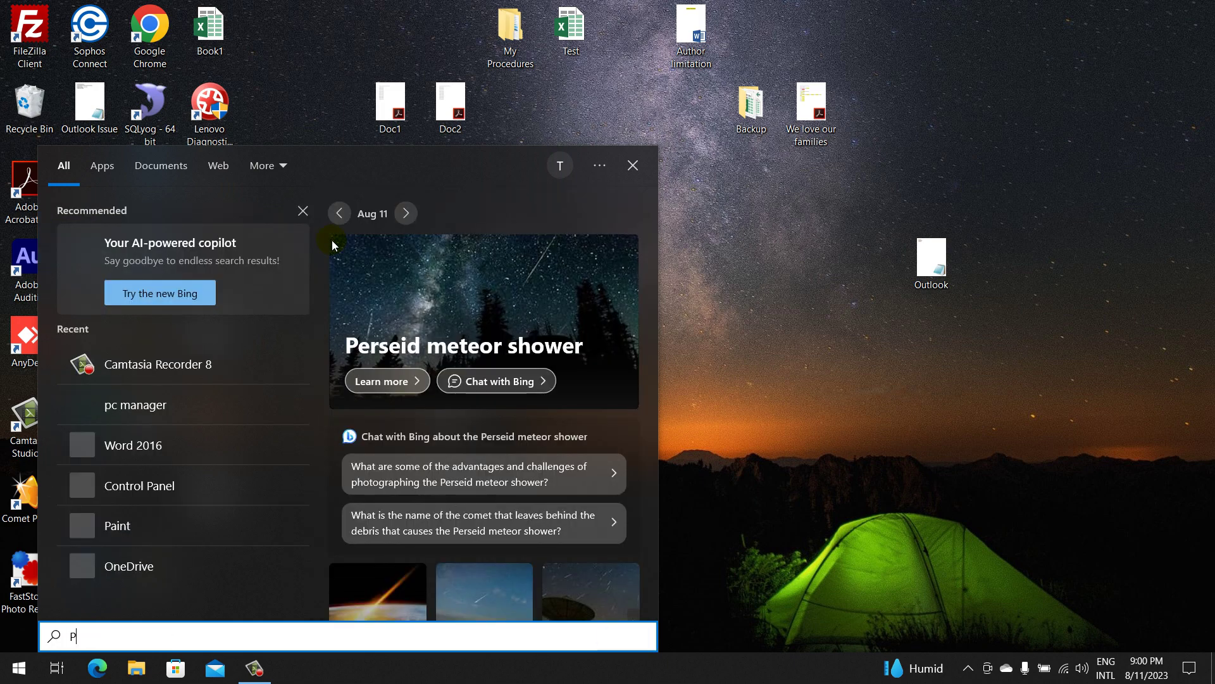
type("C manager")
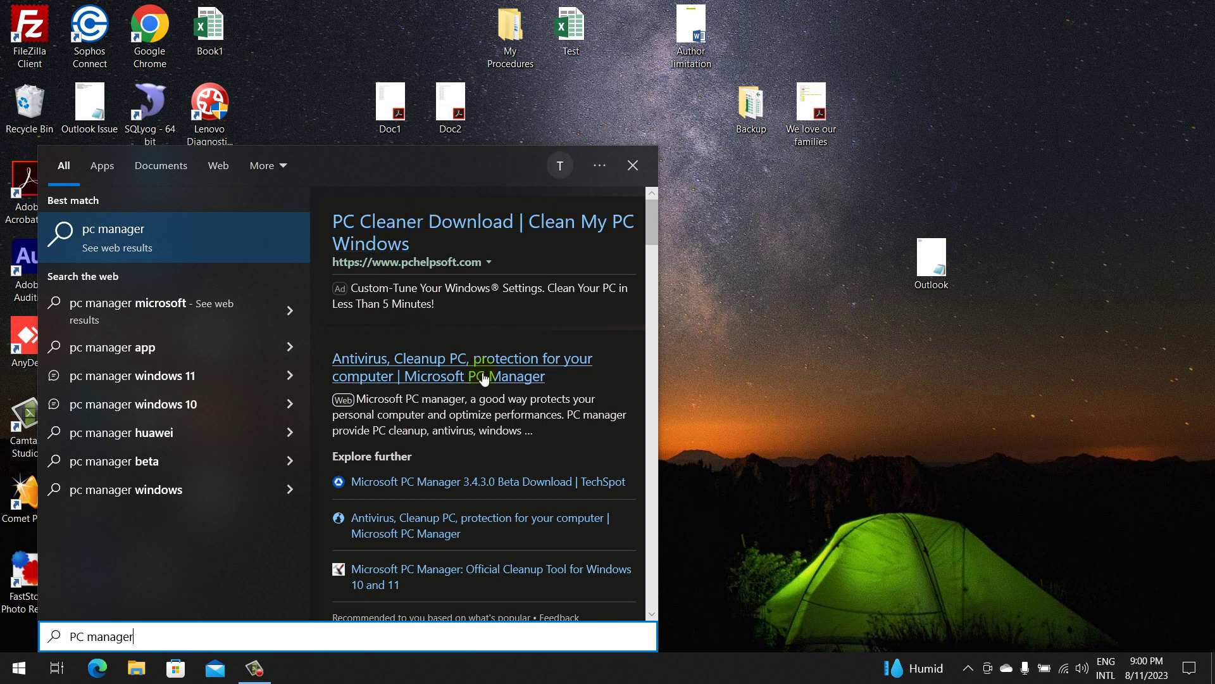
left_click(415, 364)
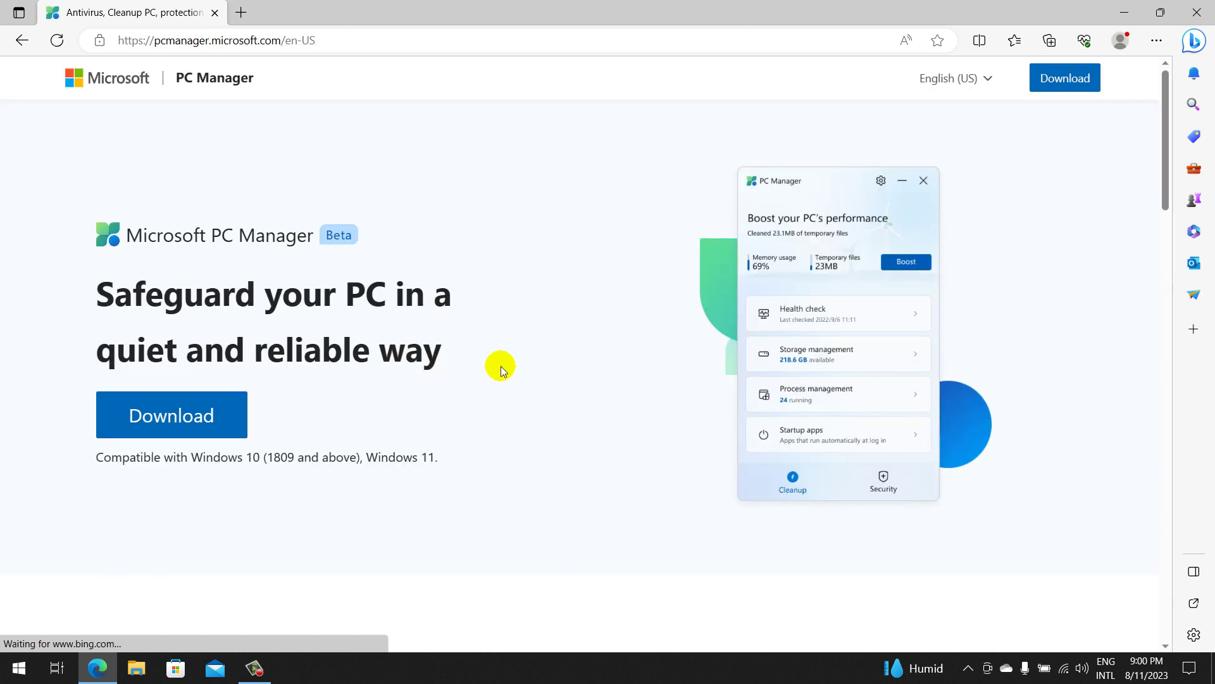
Step: Read through the Microsoft PC Manager page, examining its headline, Windows compatibility and feature sections
left_click_drag(125, 238, 326, 236)
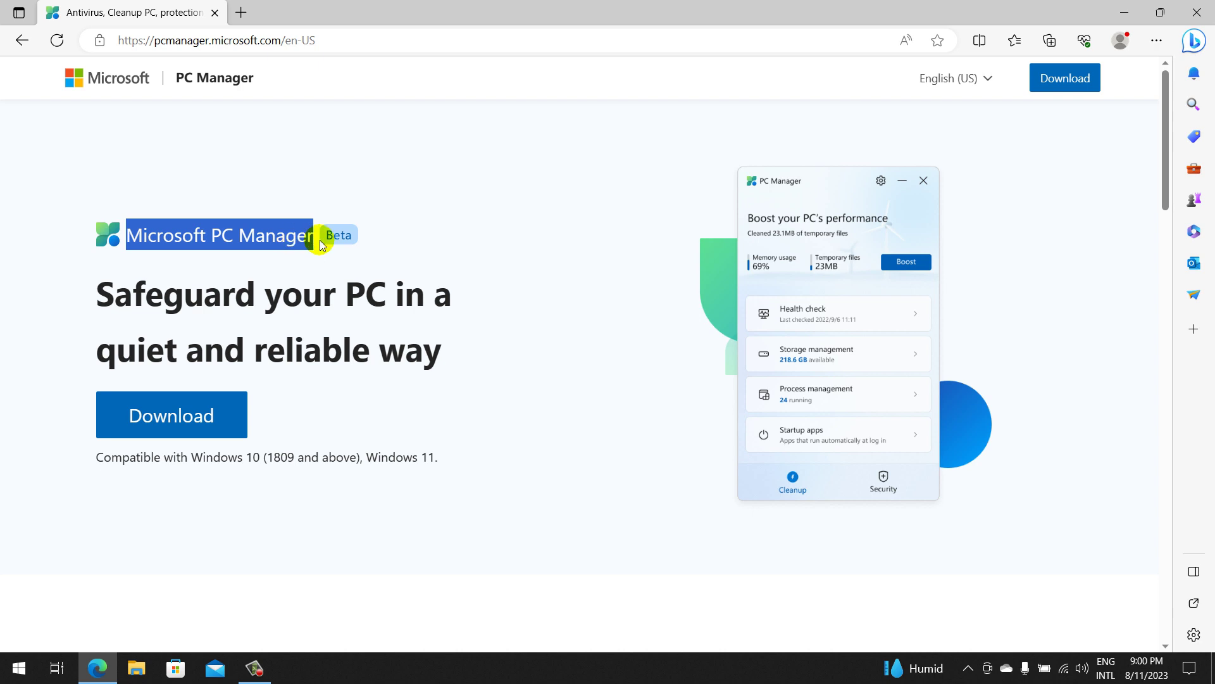
left_click_drag(97, 304, 265, 293)
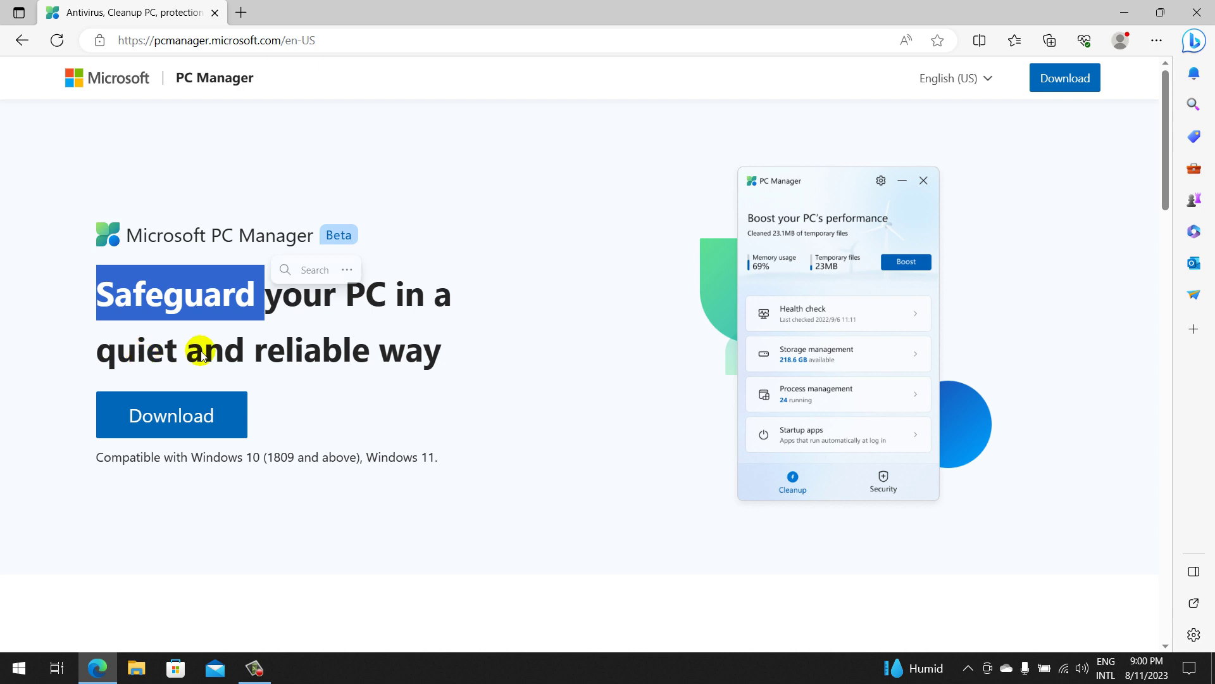
scroll(291, 397, "down", 2)
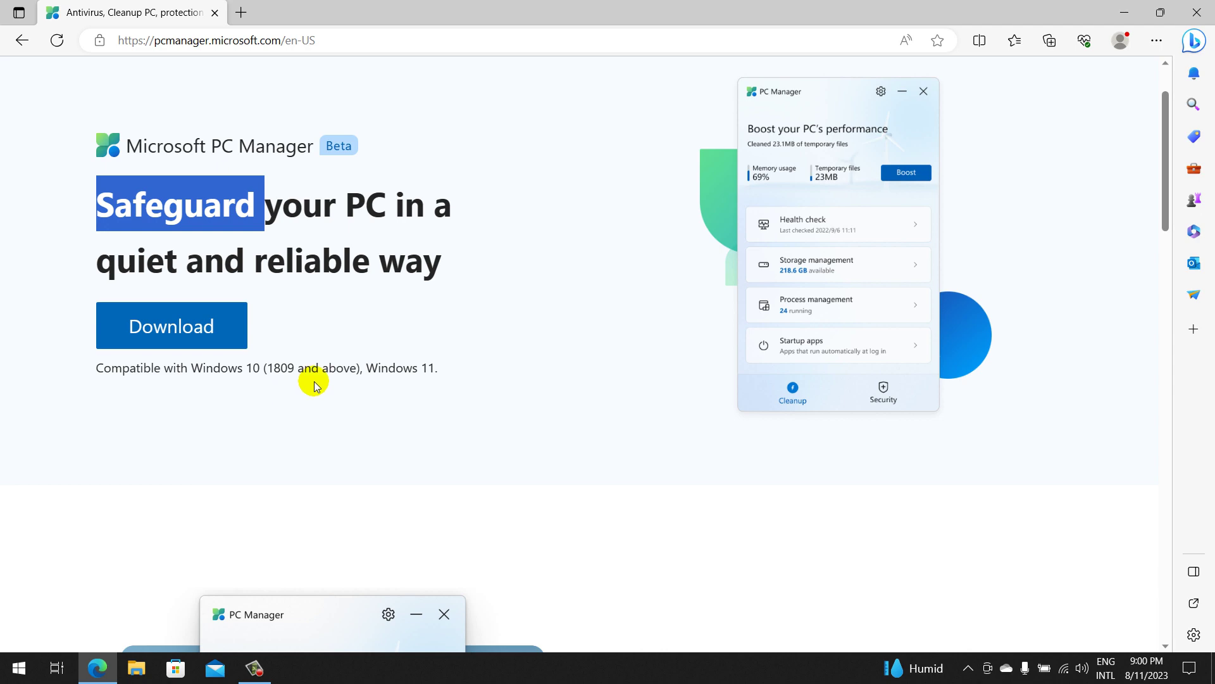
scroll(312, 380, "down", 4)
scroll(312, 380, "up", 2)
scroll(313, 379, "up", 4)
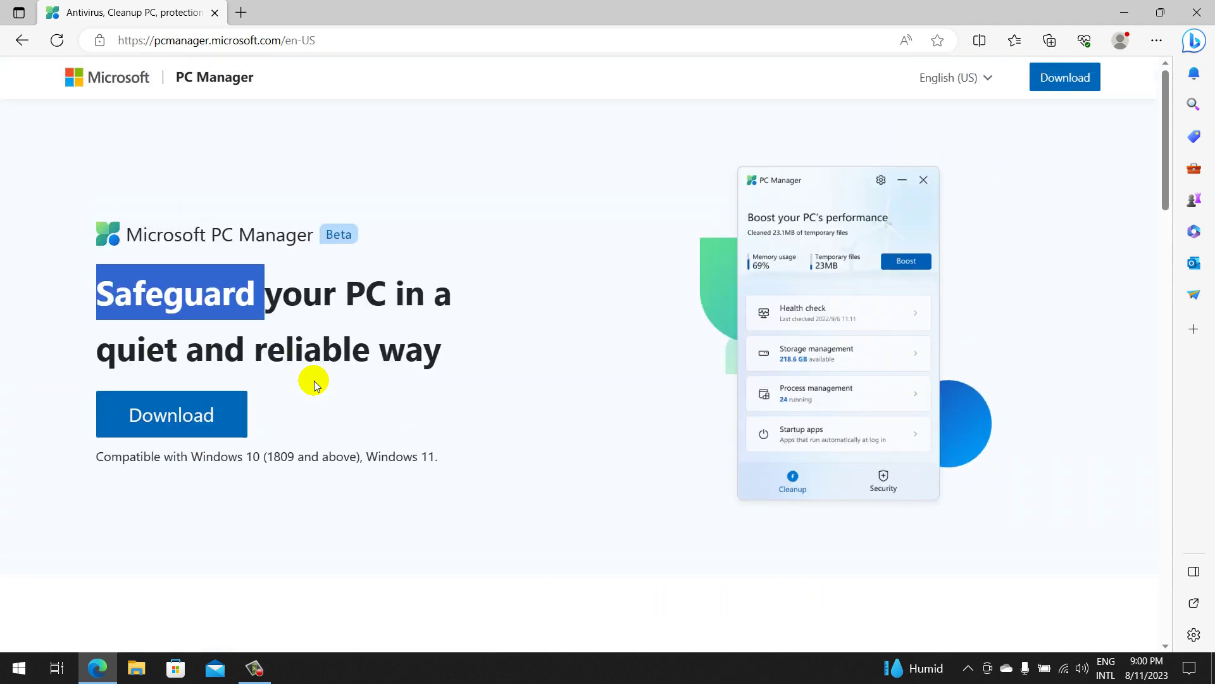
left_click(363, 324)
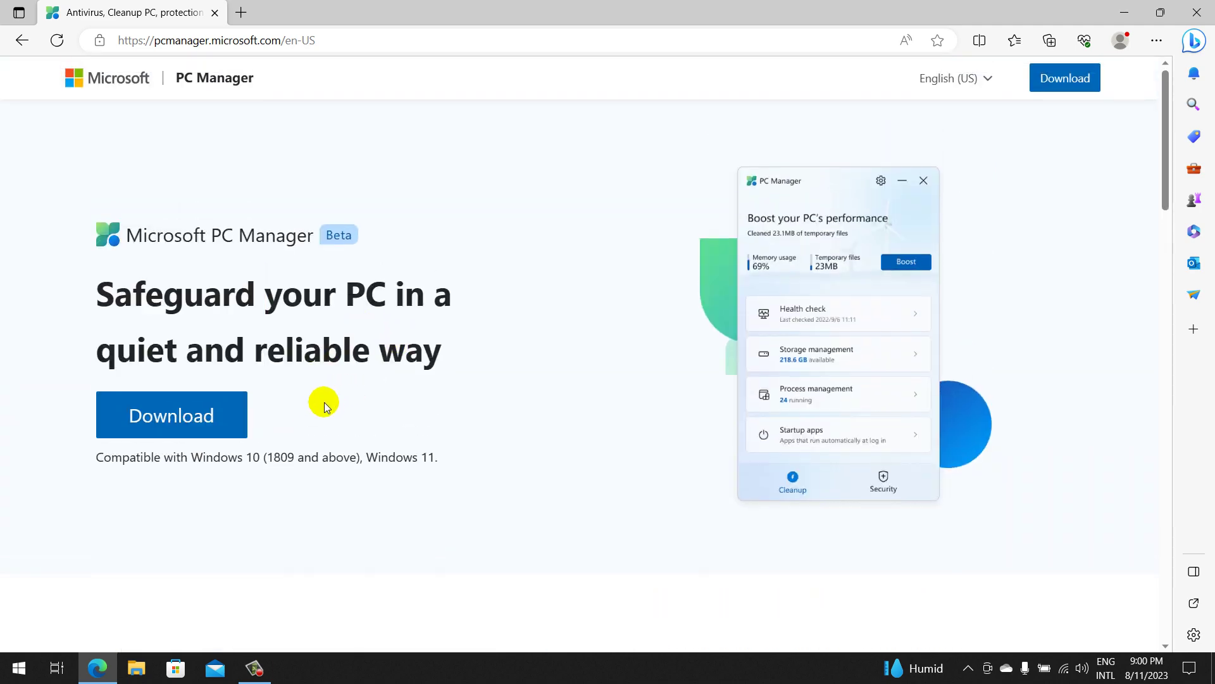
scroll(741, 420, "down", 15)
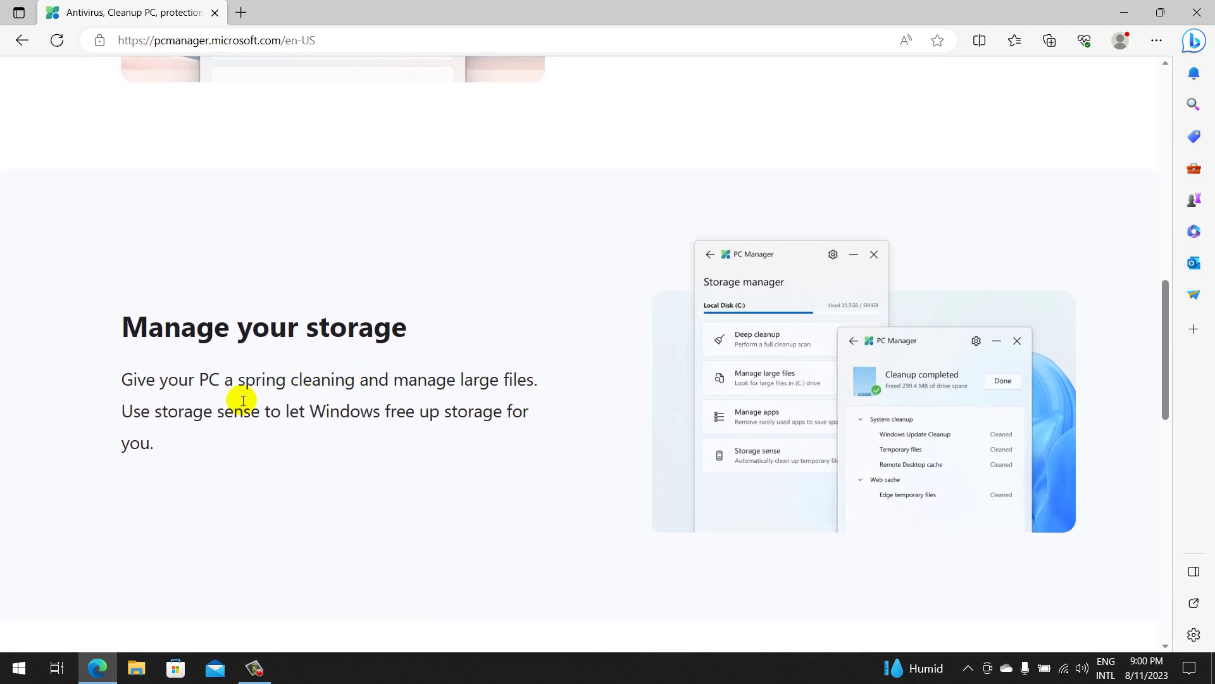
scroll(380, 448, "up", 9)
scroll(209, 380, "up", 5)
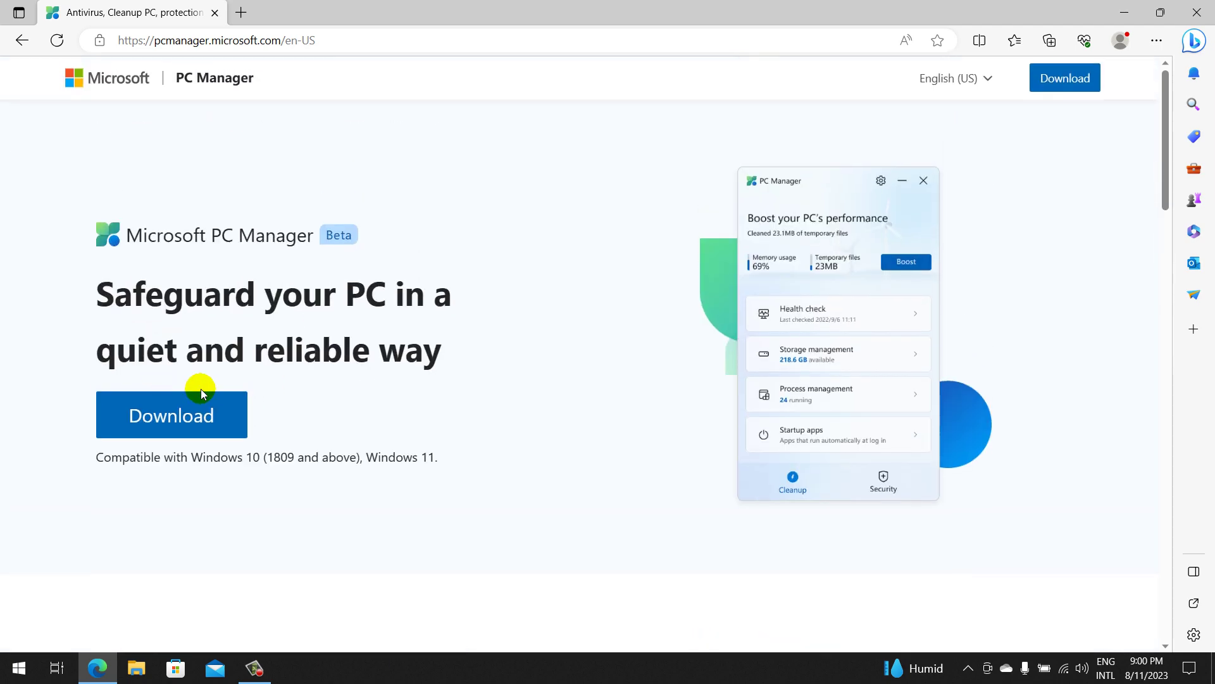
Step: Download the PC Manager installer and run MSPCManagerSetup from the Downloads folder
left_click(177, 419)
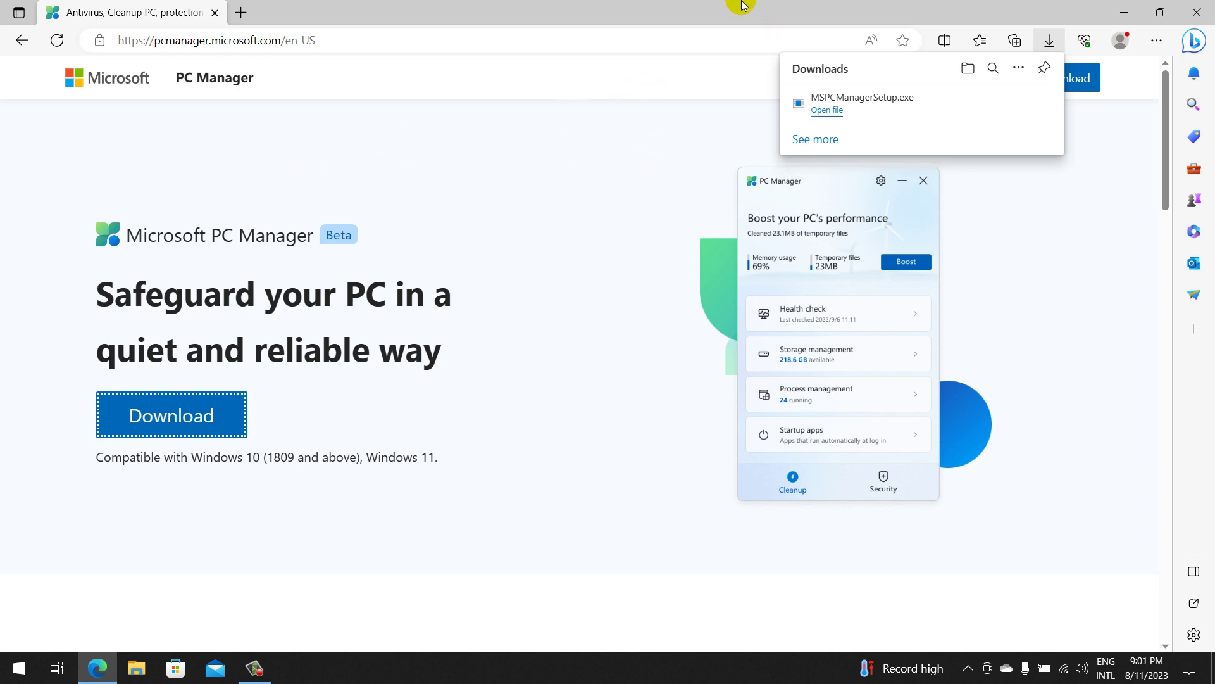
left_click(997, 102)
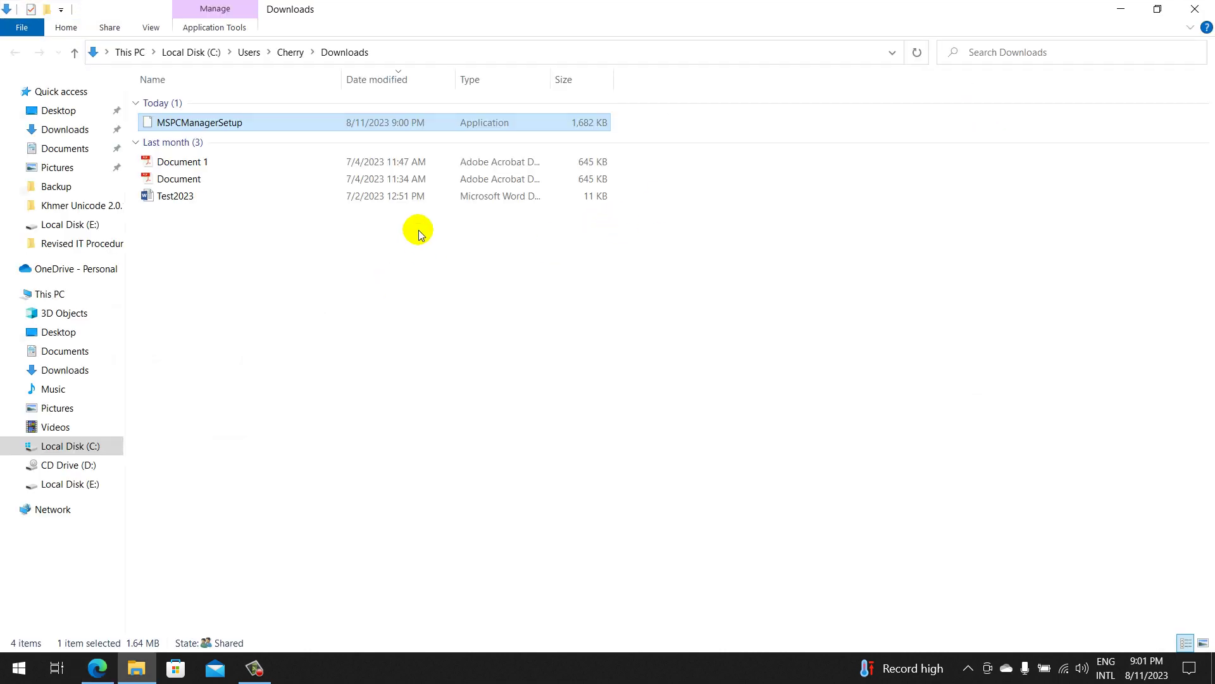
double_click(222, 130)
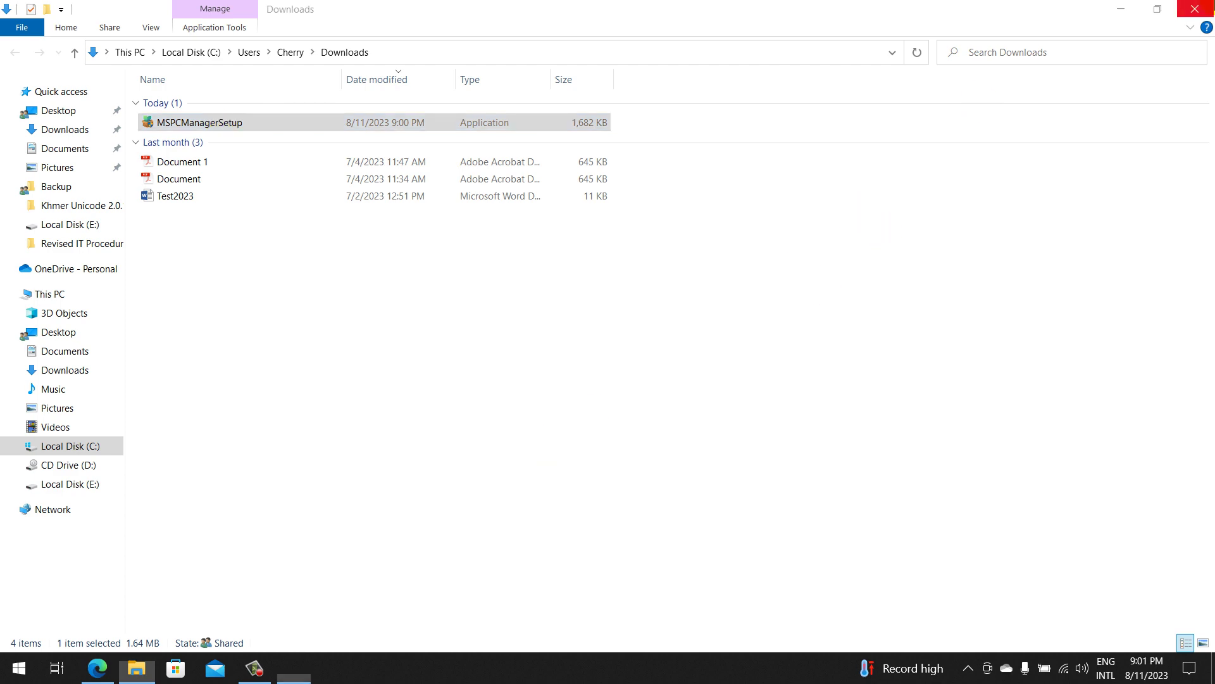
Step: With the folder and browser windows closed, accept the End User License and Privacy Agreements and install Microsoft PC Manager
left_click(1195, 8)
left_click(1197, 11)
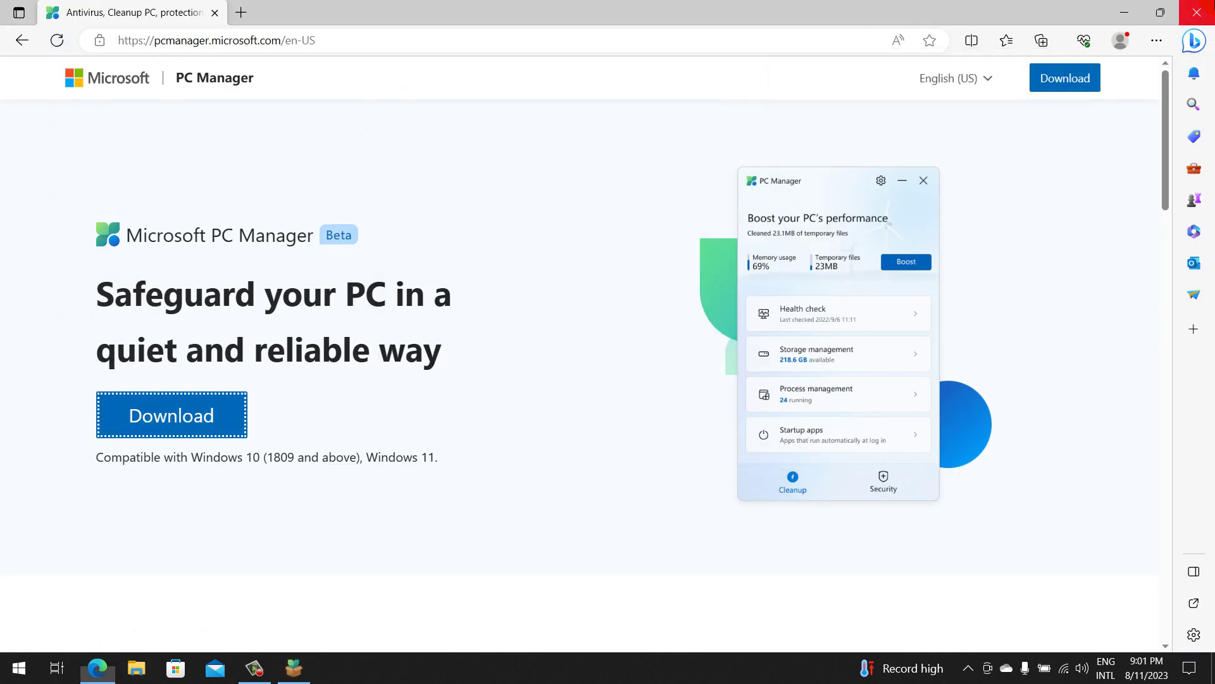
left_click(438, 442)
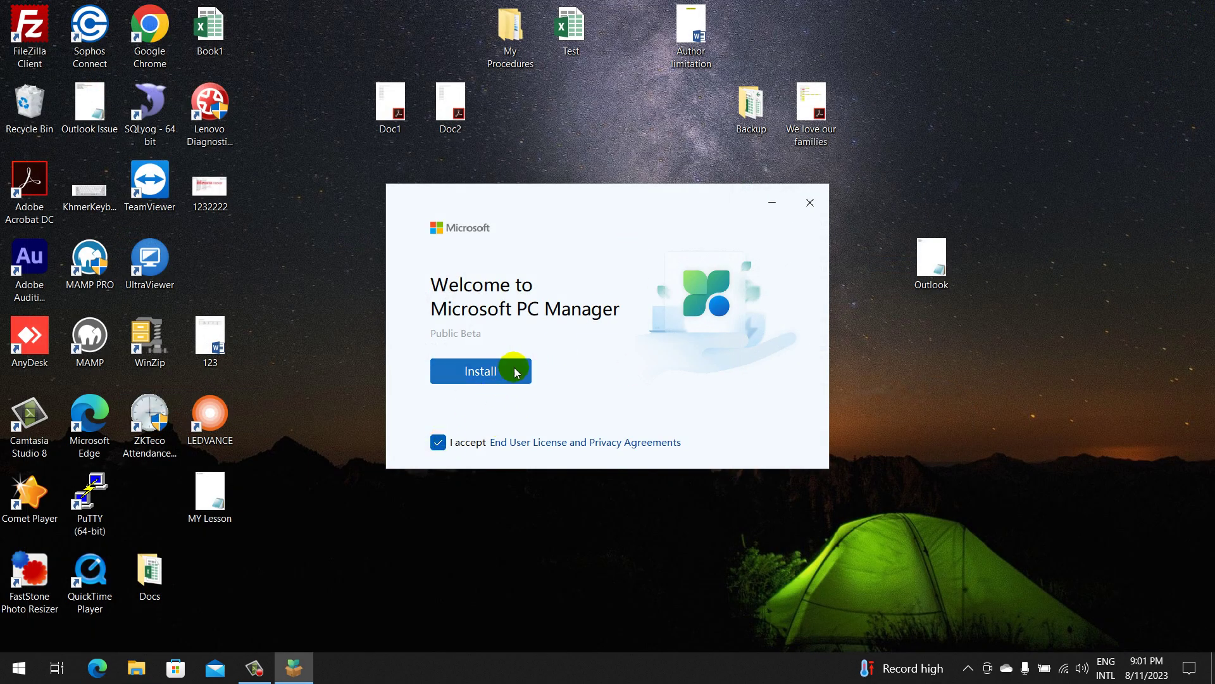
left_click(510, 371)
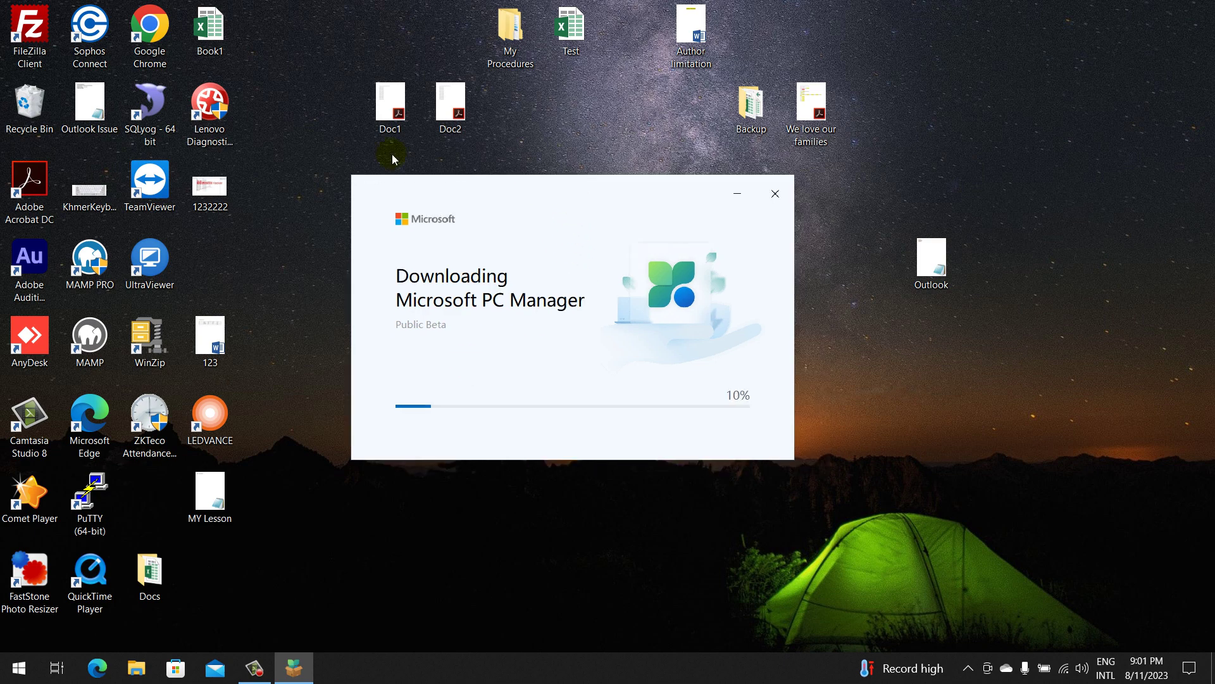
right_click(612, 178)
left_click(642, 217)
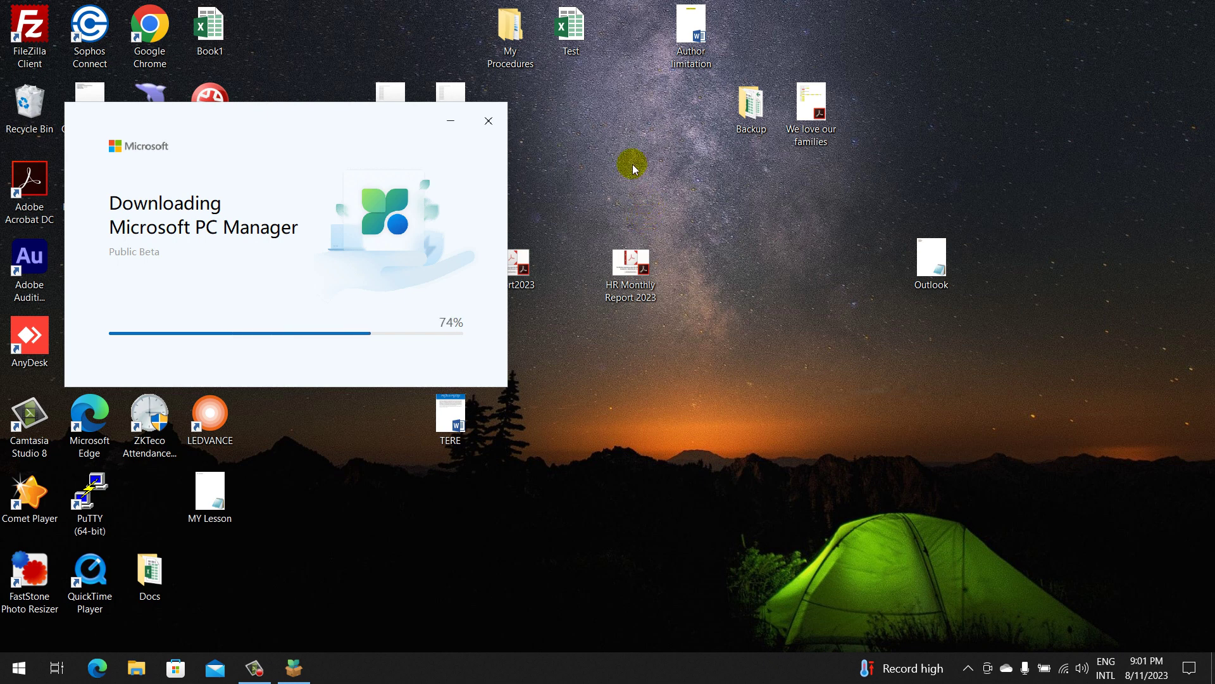
right_click(632, 160)
left_click(664, 202)
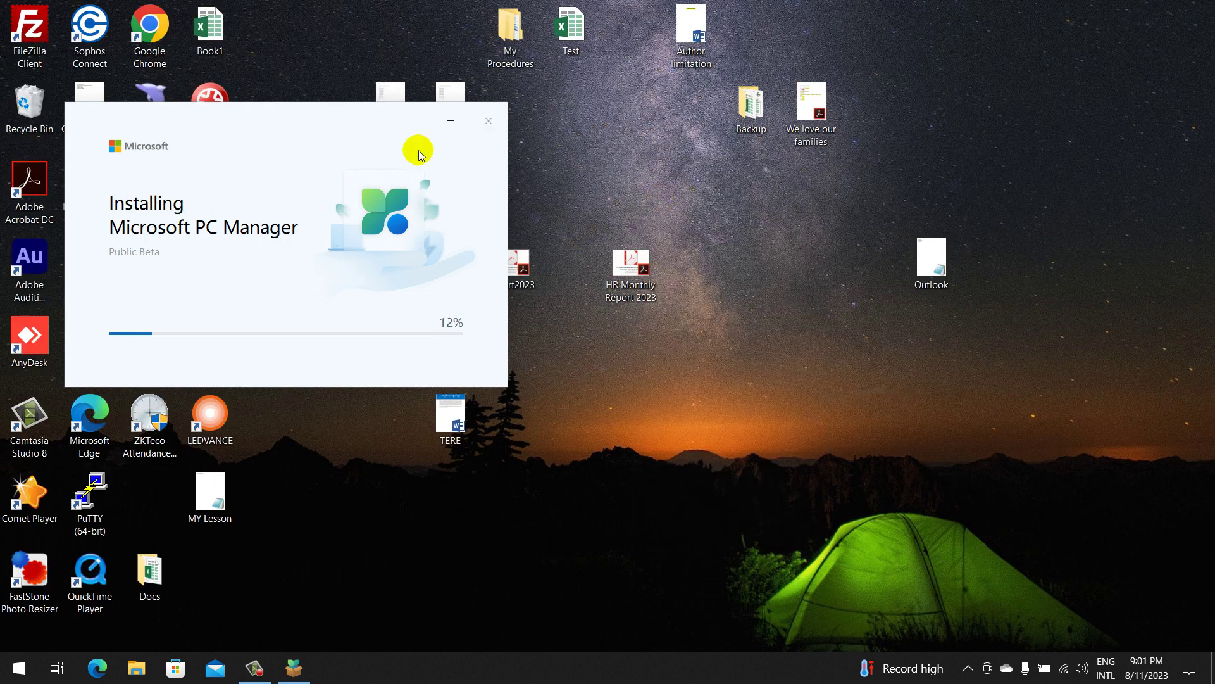
left_click_drag(315, 119, 477, 113)
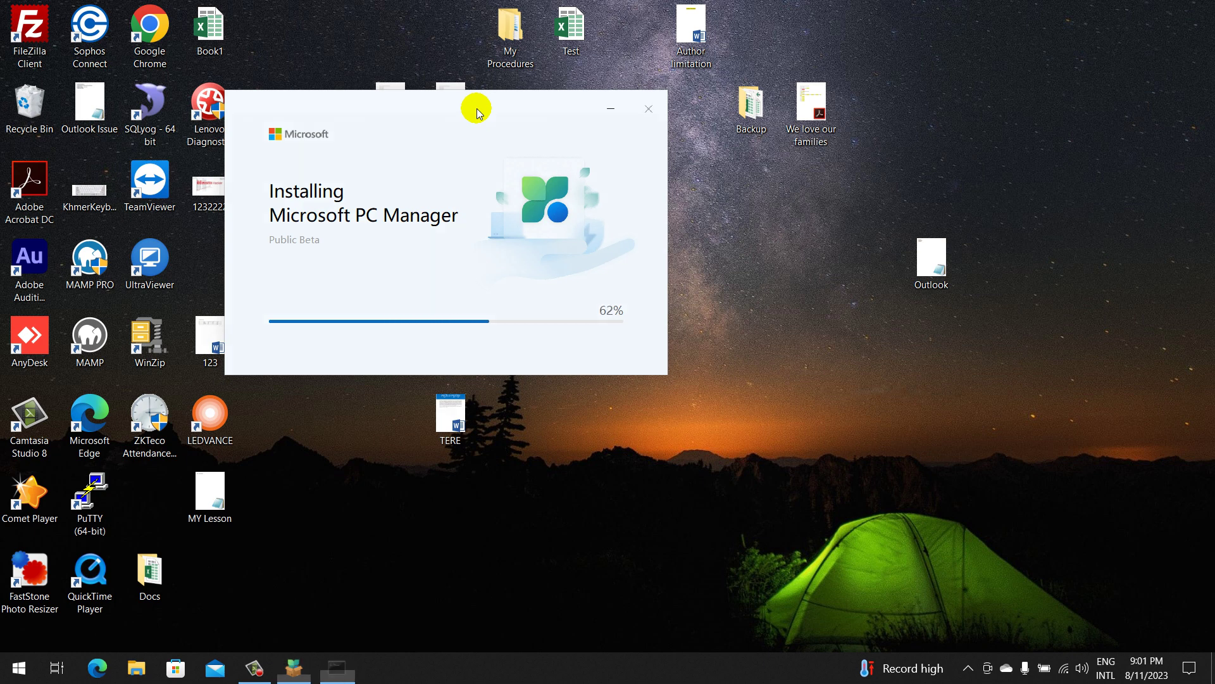
left_click_drag(475, 107, 591, 117)
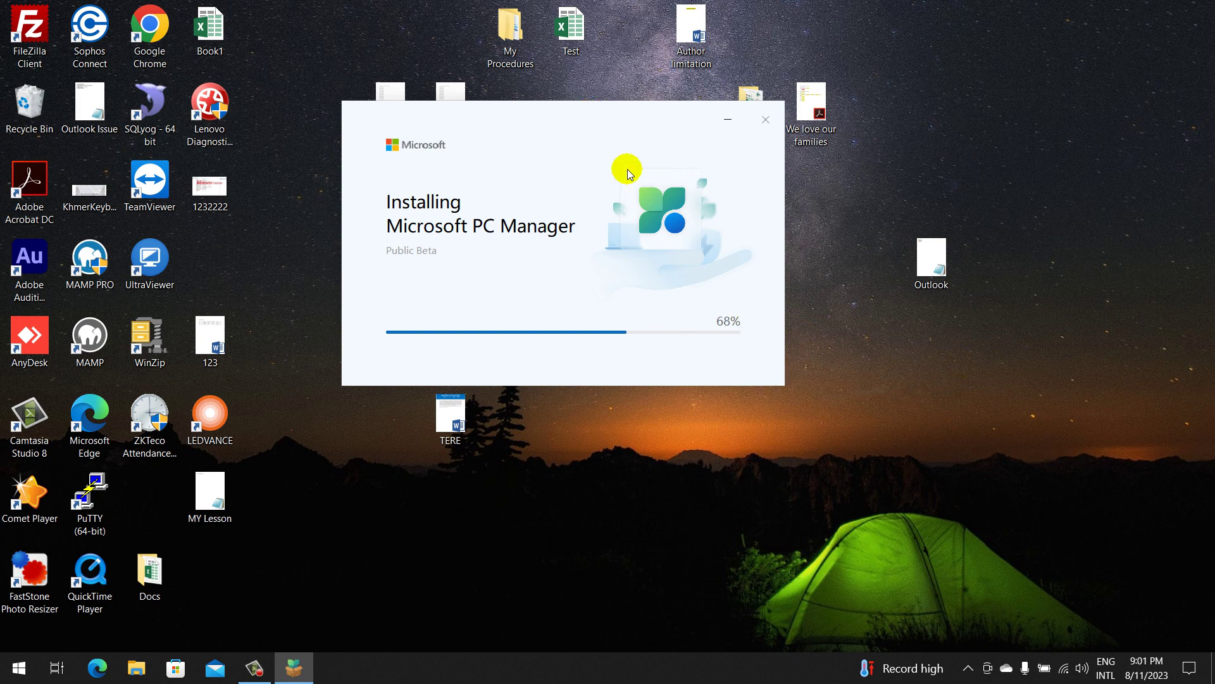
left_click_drag(558, 114, 530, 122)
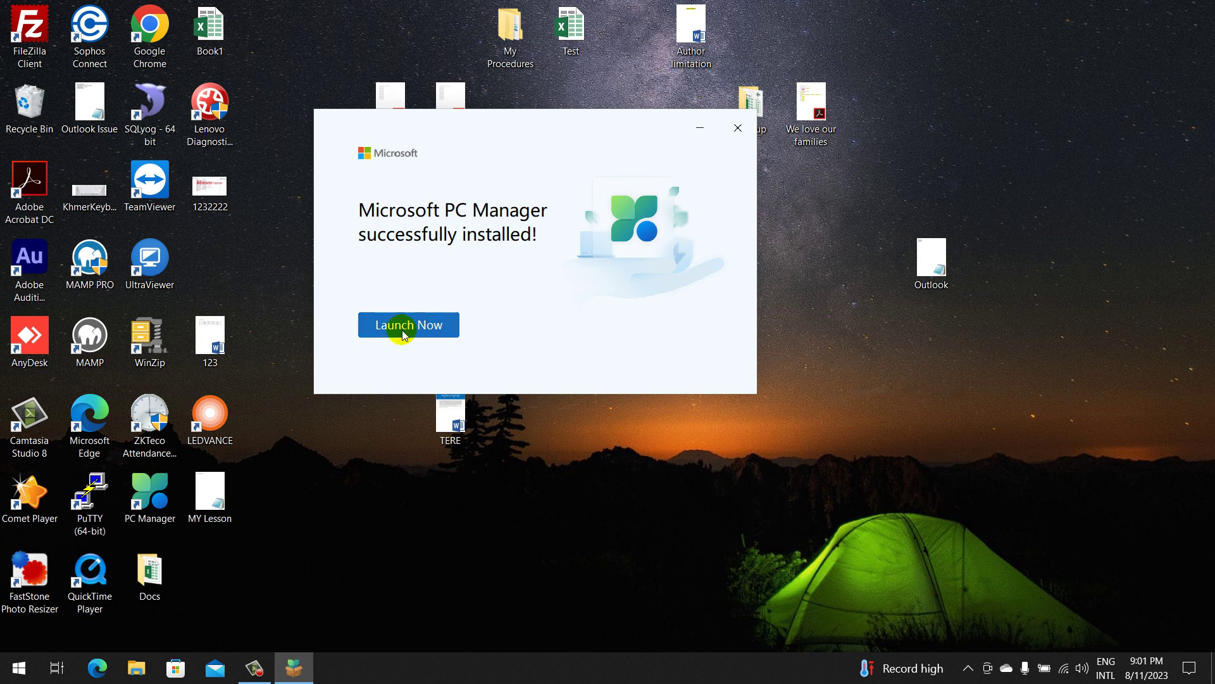
Step: Close the finished installer and move the PC Manager shortcut to a free desktop spot between the UltraViewer and Report2023 icons
left_click(726, 133)
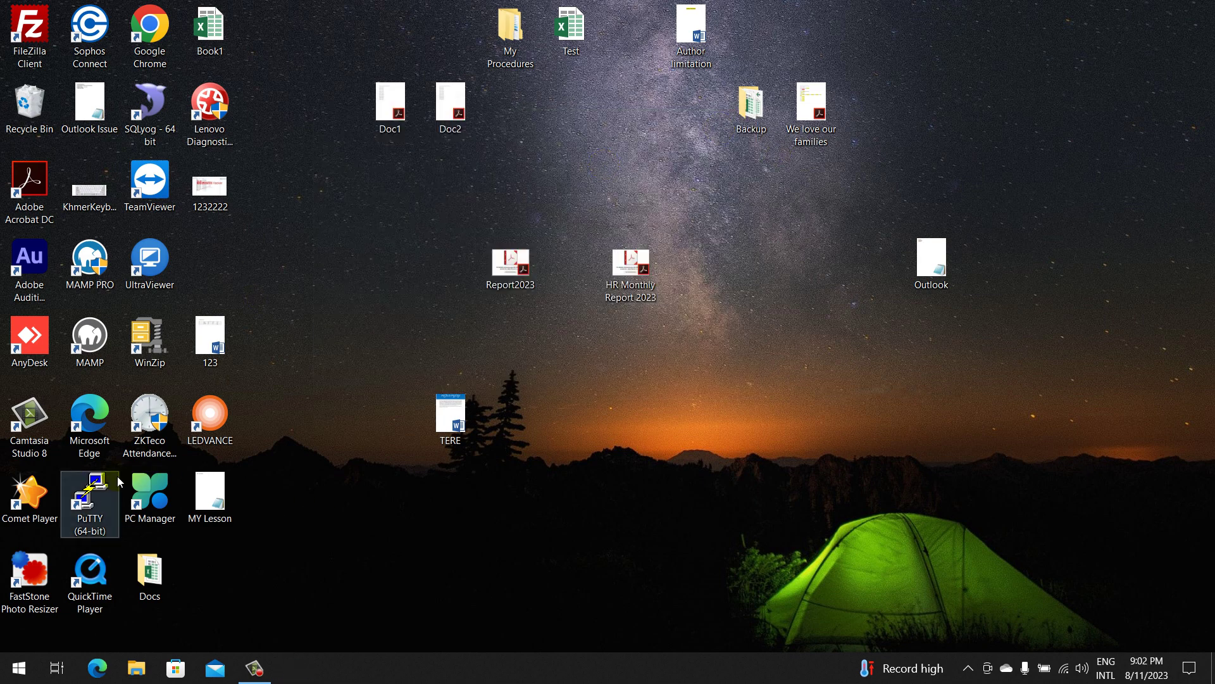
left_click_drag(179, 503, 595, 166)
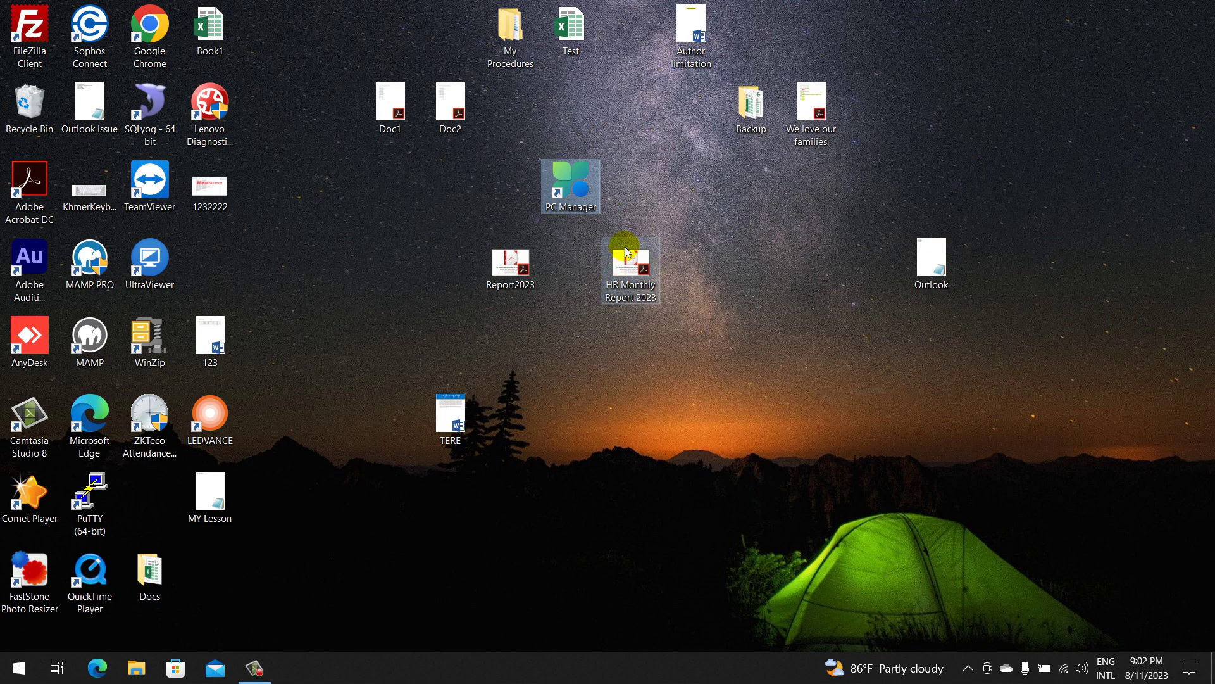
right_click(960, 76)
left_click(980, 118)
left_click_drag(572, 171, 358, 245)
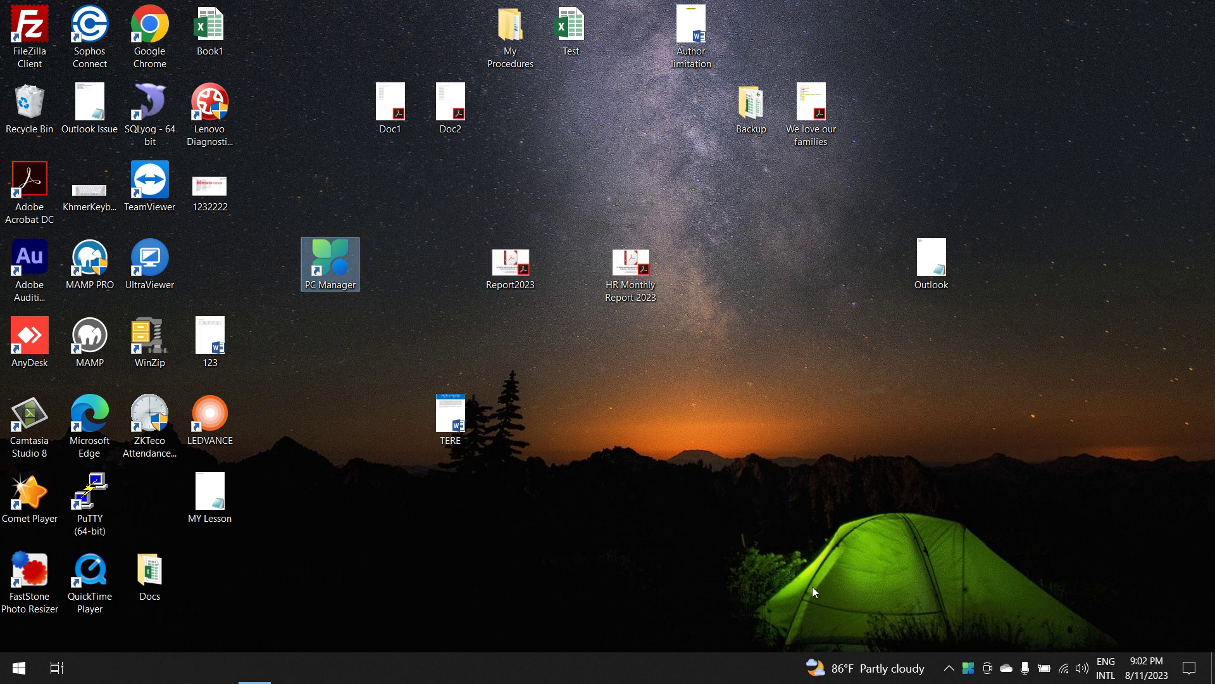
Step: Open PC Manager and move its window to the middle of the desktop
key("F5")
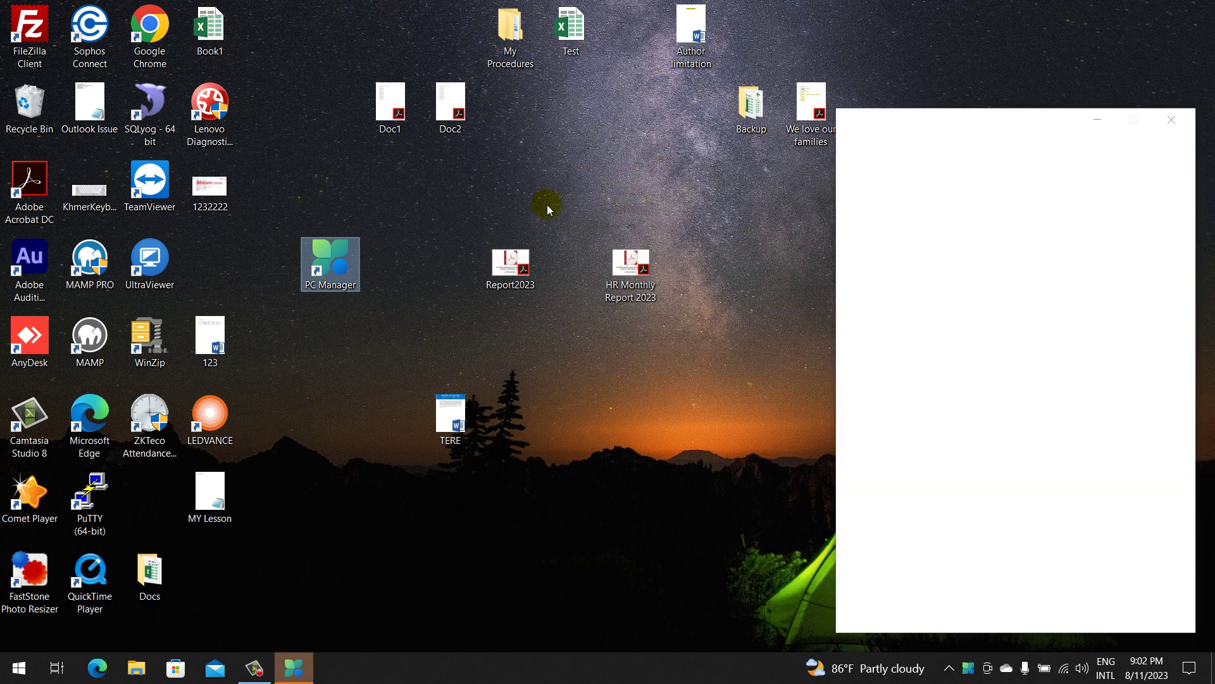
left_click(301, 671)
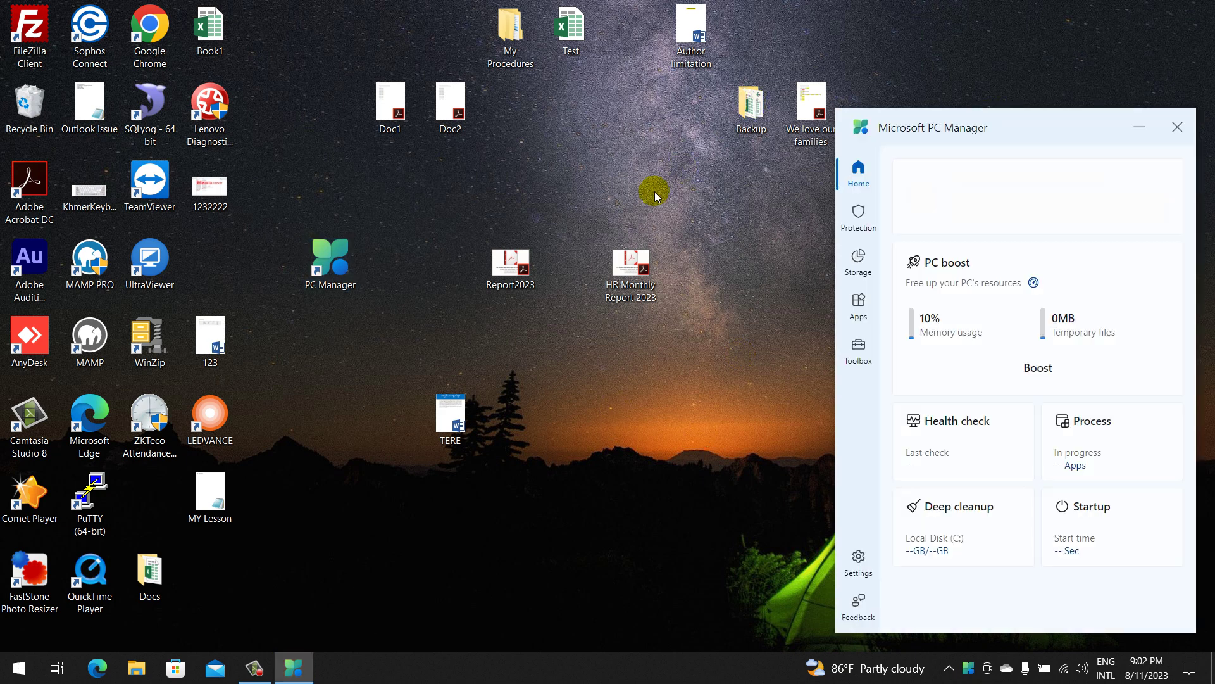
left_click_drag(1003, 130, 539, 39)
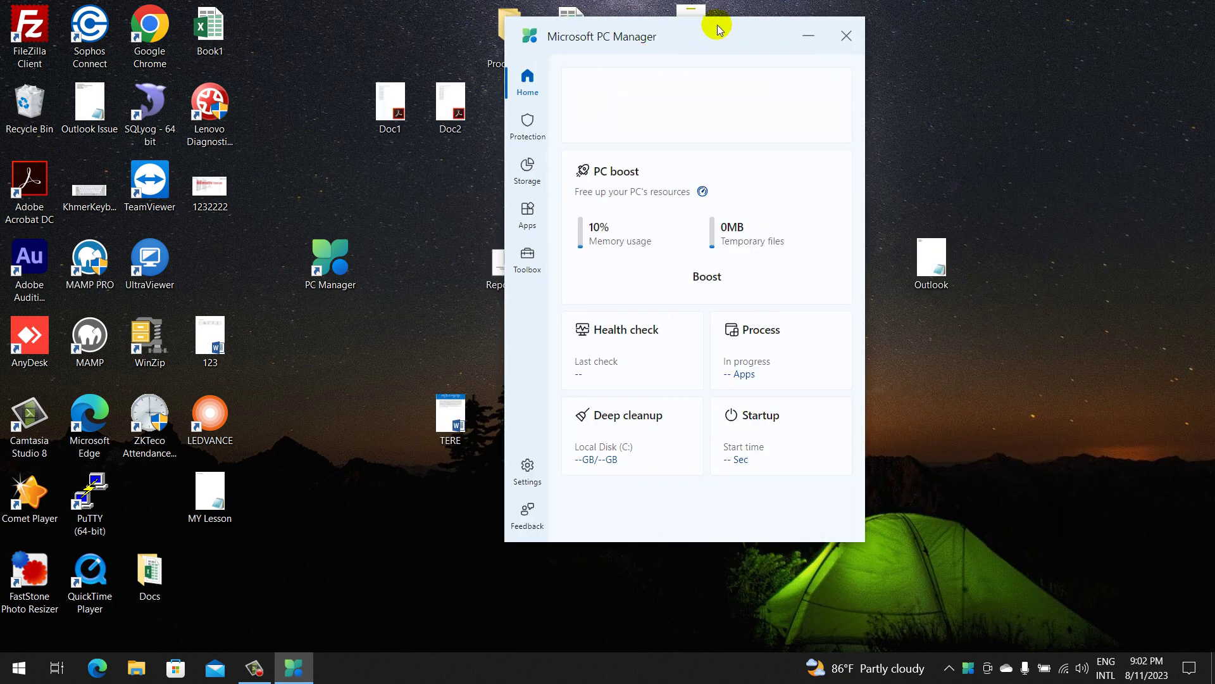
left_click_drag(713, 28, 598, 19)
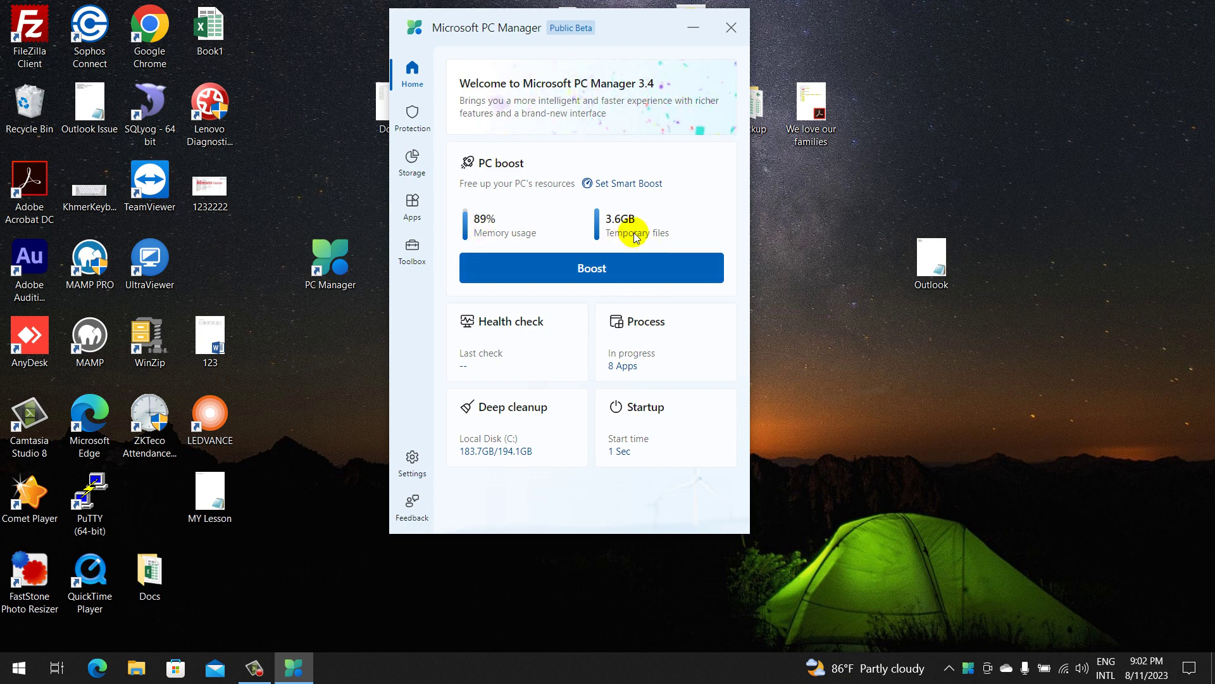
Step: Run PC boost to free memory and temporary files, and start a health check
left_click(589, 262)
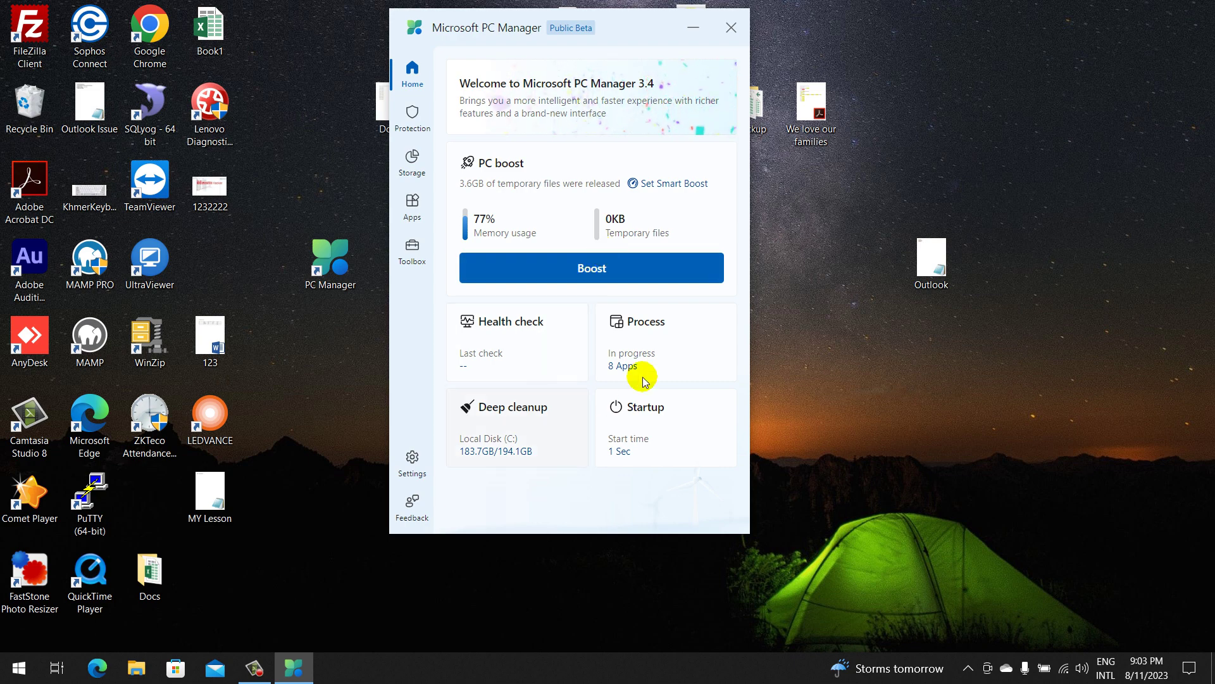
left_click(540, 340)
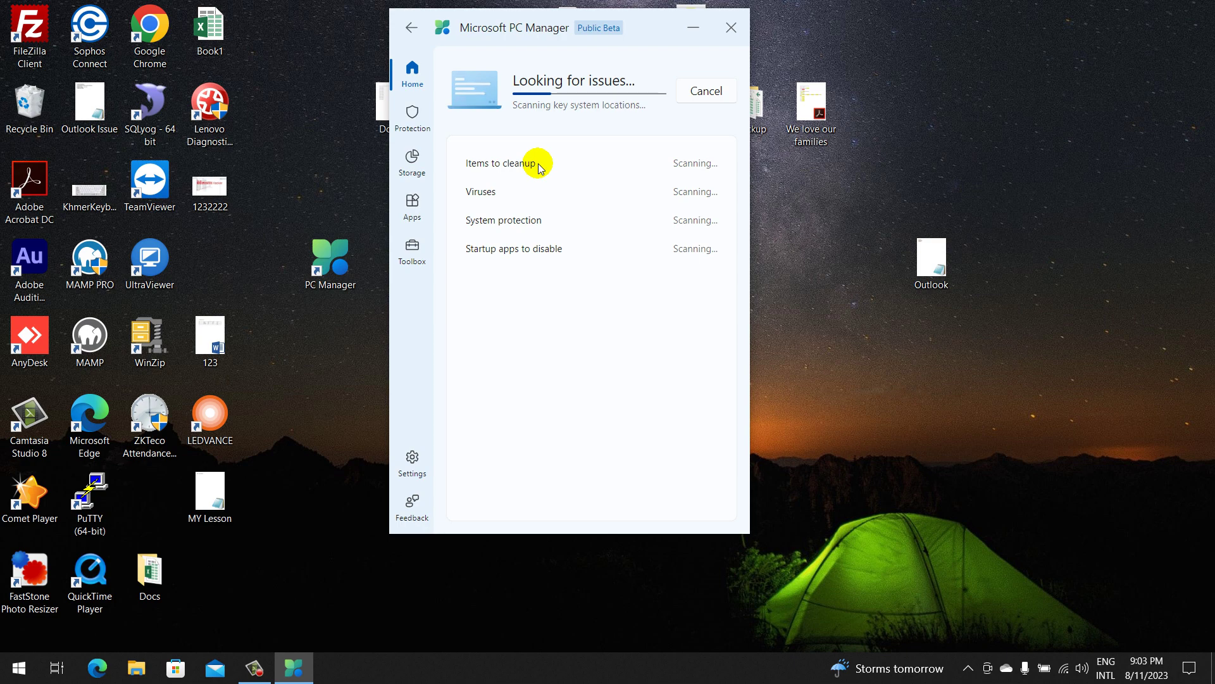
Step: Complete the health check with the cleanup items and general system protection item selected, leaving the startup apps and taskbar reset unselected
left_click_drag(507, 22, 455, 19)
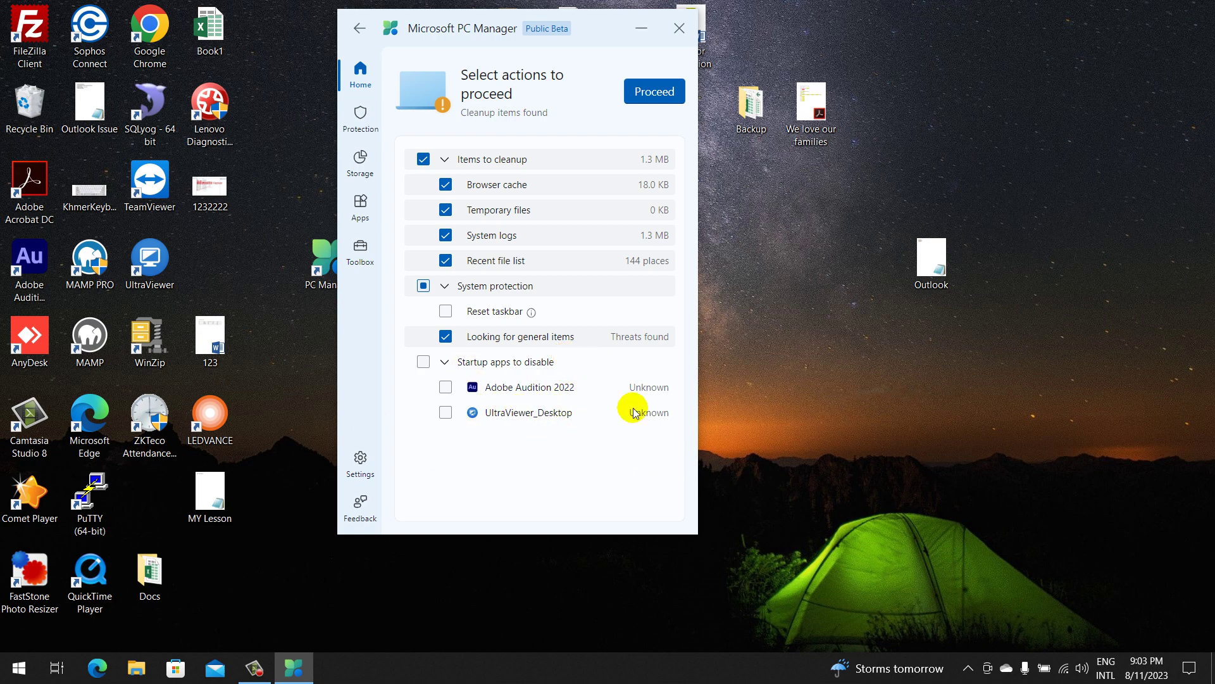
left_click(422, 365)
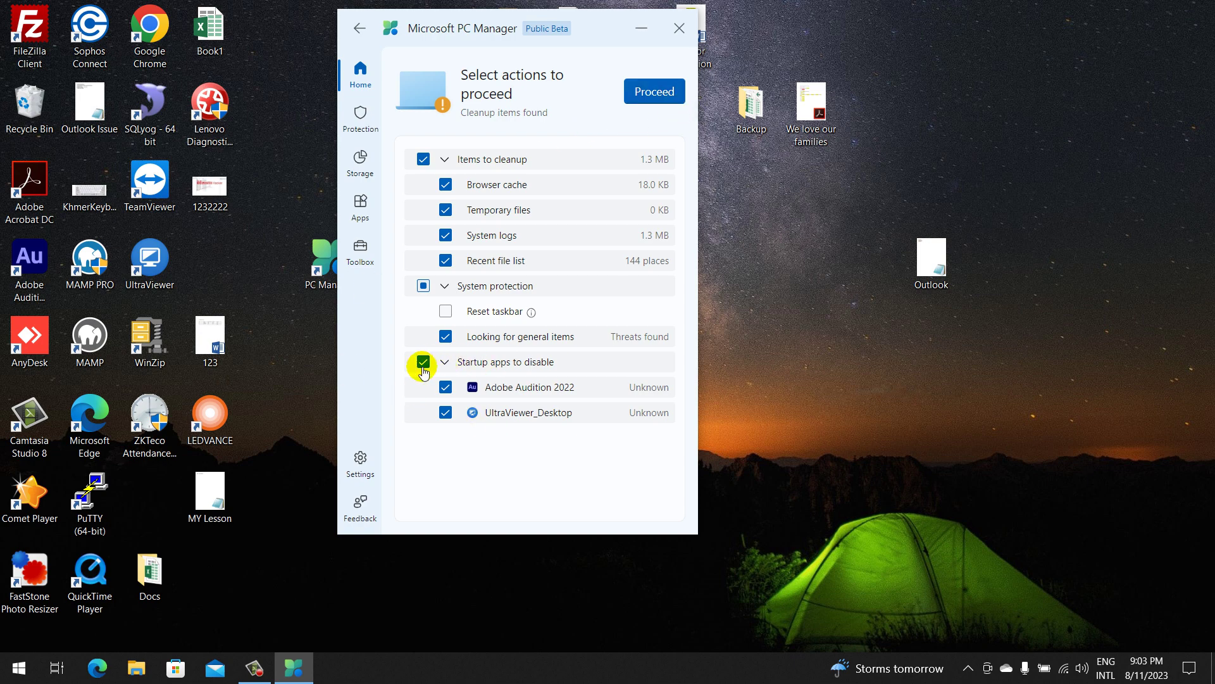
left_click(423, 366)
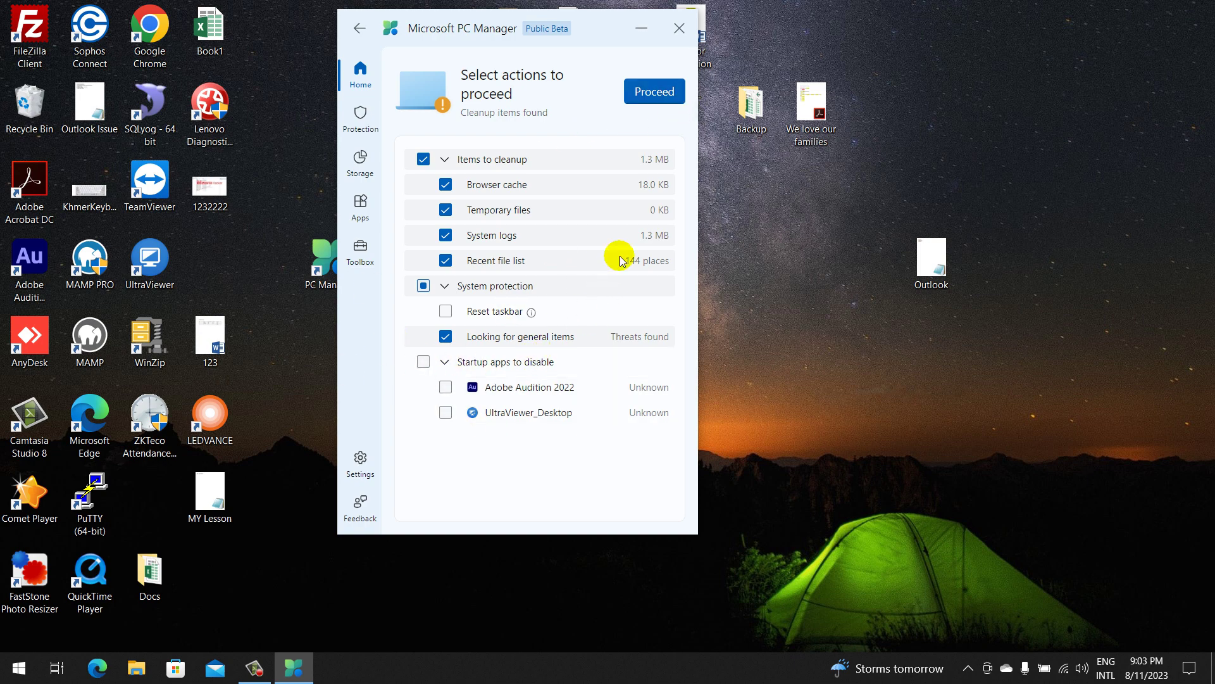
left_click(656, 92)
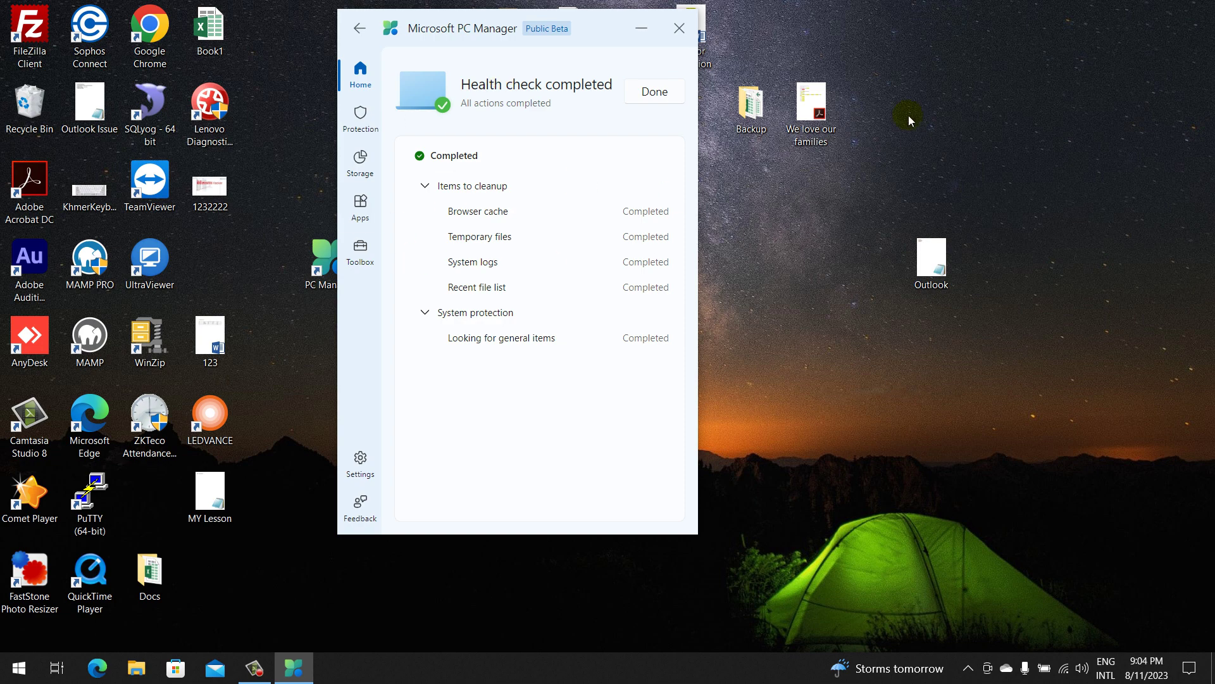
left_click(652, 92)
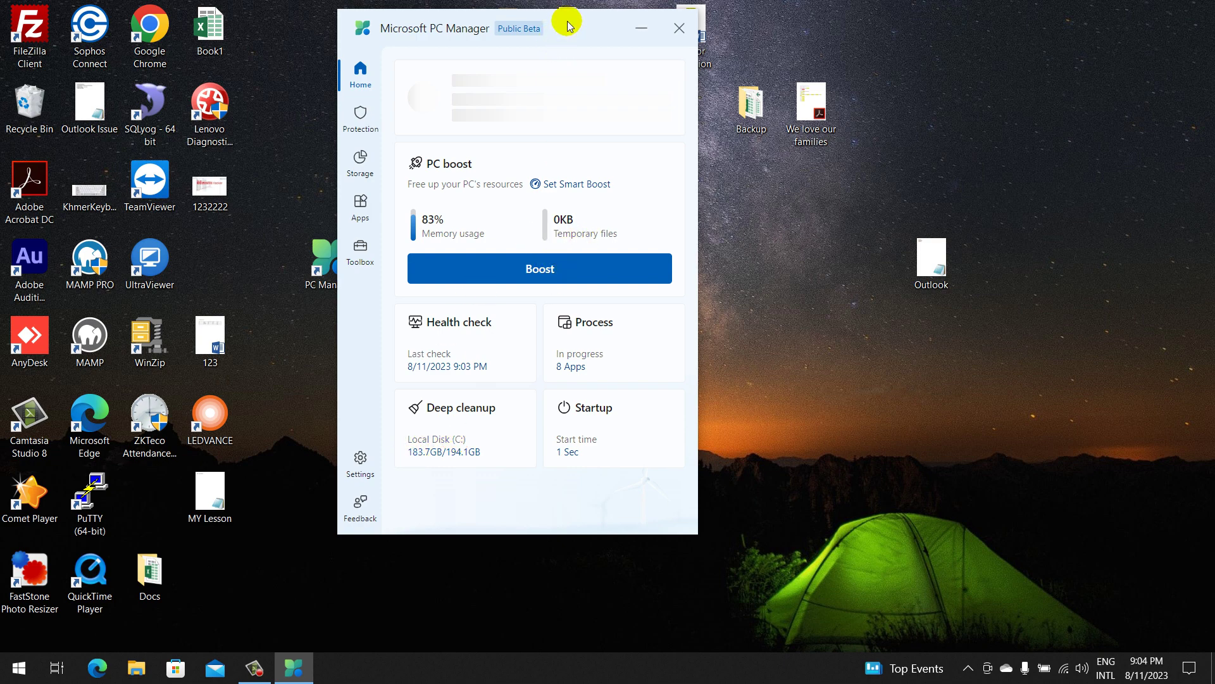
Step: Scan for deep cleanup items and examine the file list behind Windows Update cleanup
left_click(447, 453)
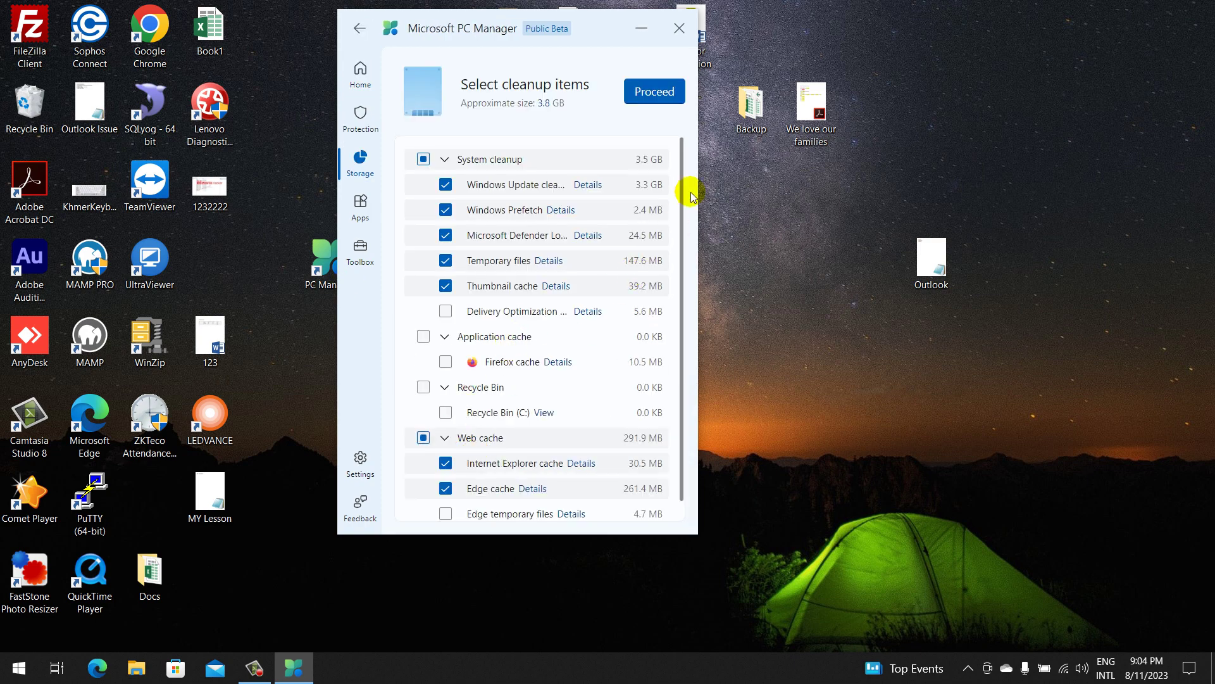
left_click(594, 186)
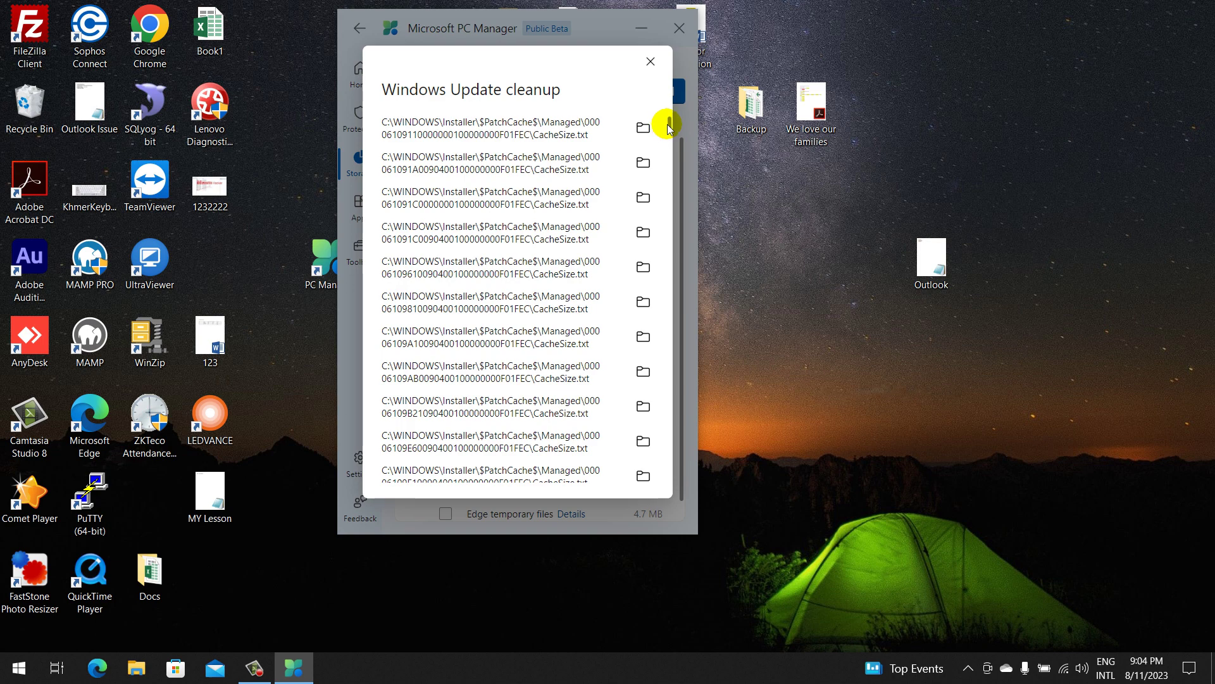
left_click_drag(669, 126, 696, 196)
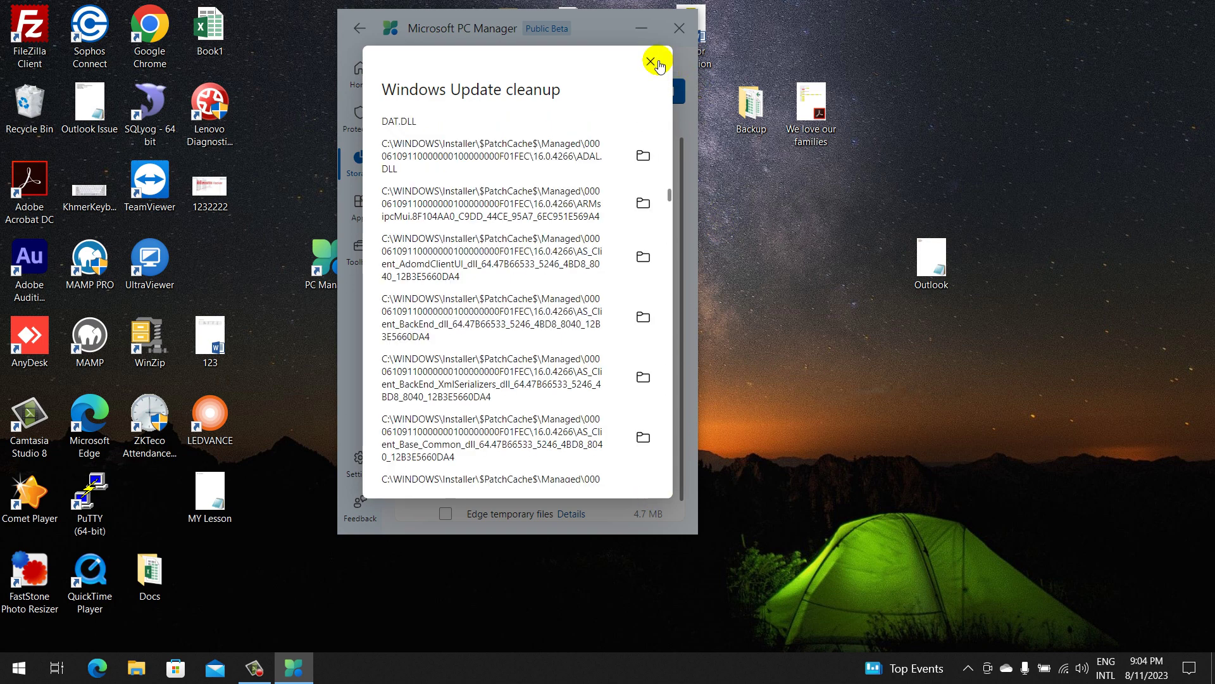
left_click(656, 64)
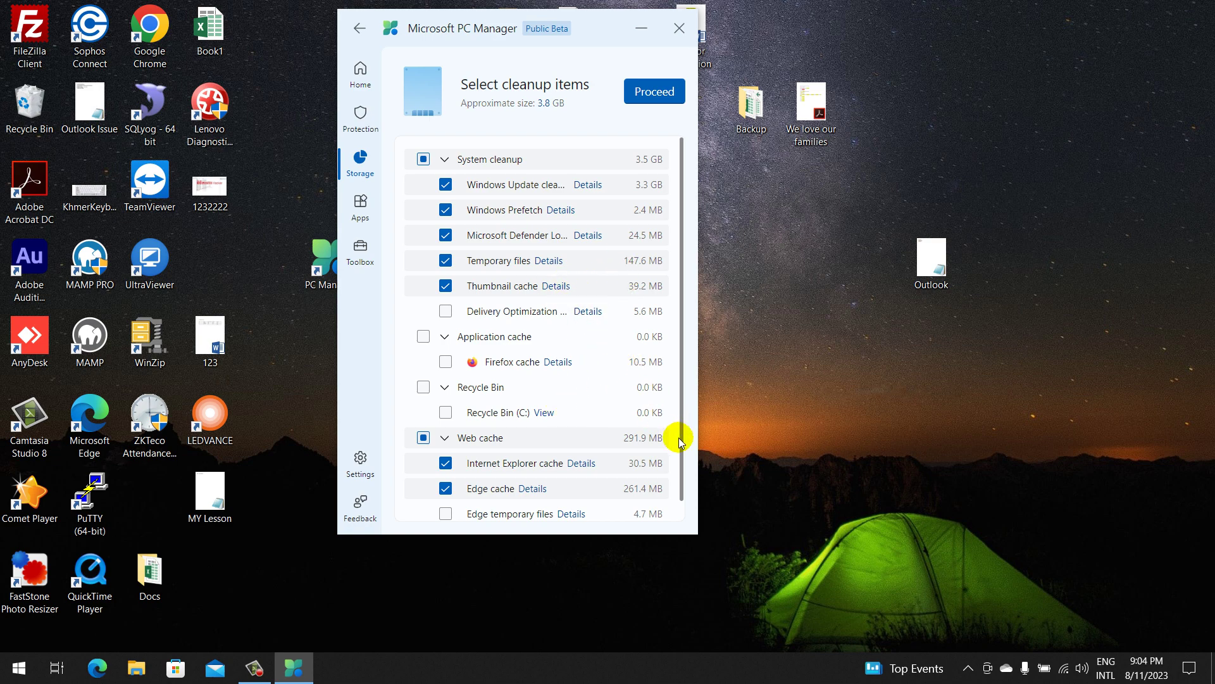
Step: Try to run the deep cleanup on the preselected system cleanup and web cache items, and return to the Home page
scroll(679, 445, "down", 1)
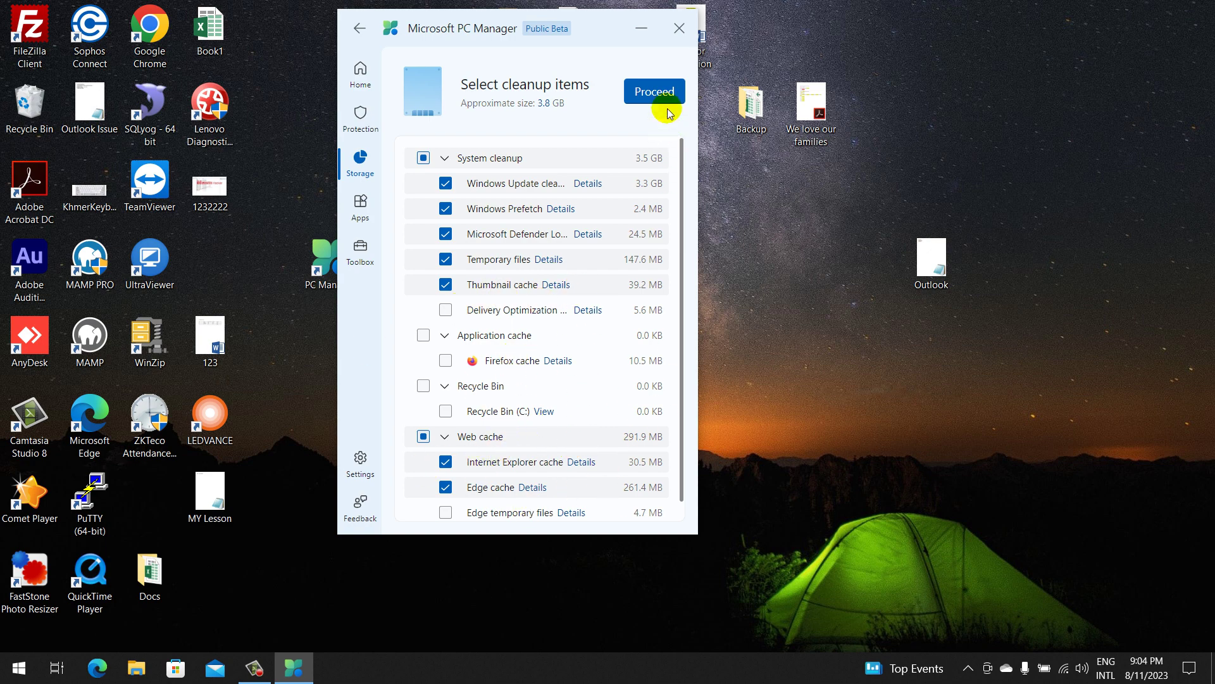
scroll(668, 166, "down", 1)
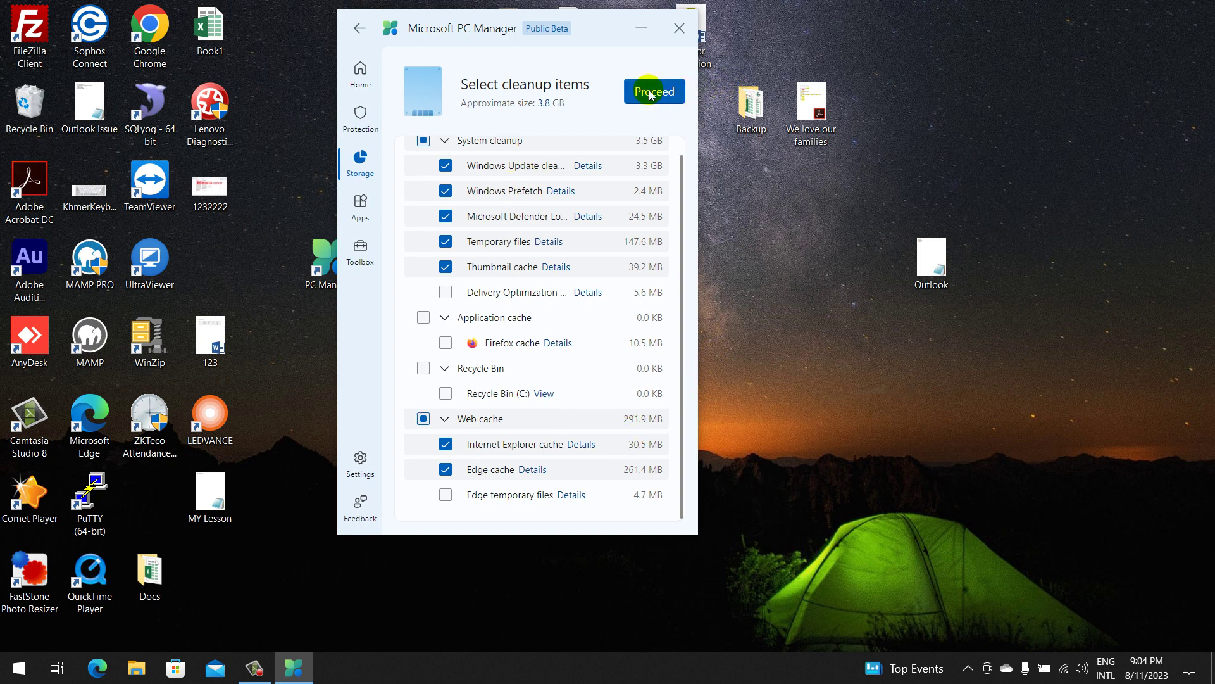
scroll(643, 92, "up", 1)
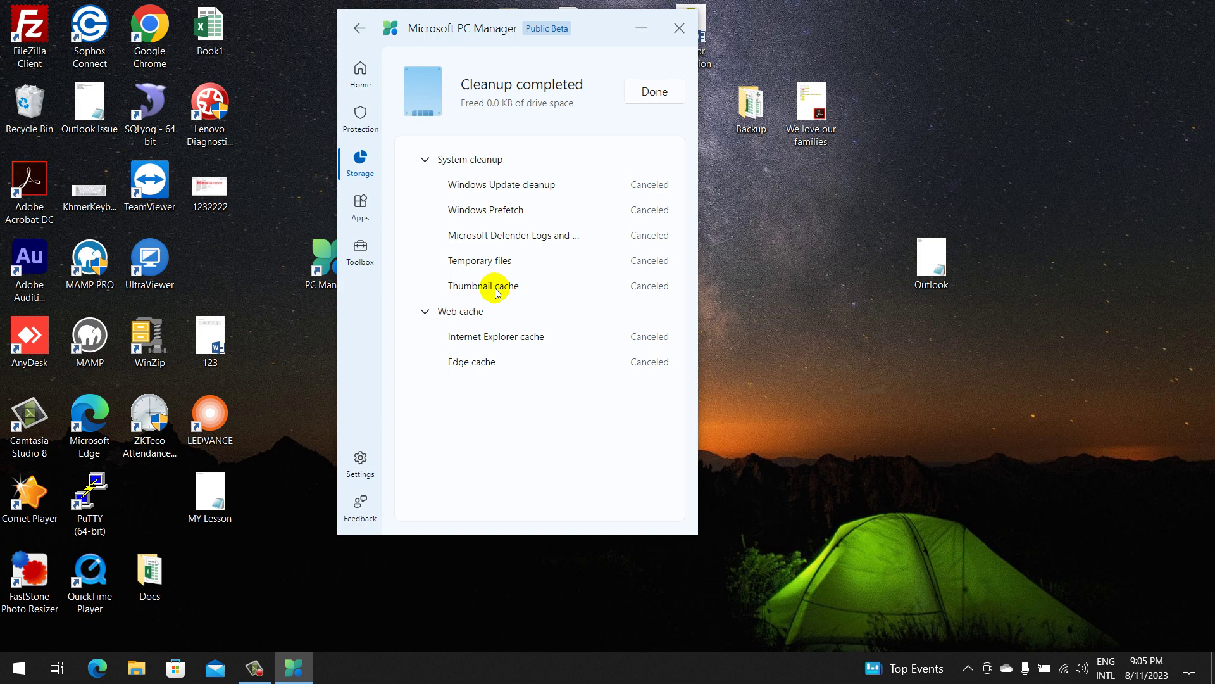
left_click(657, 92)
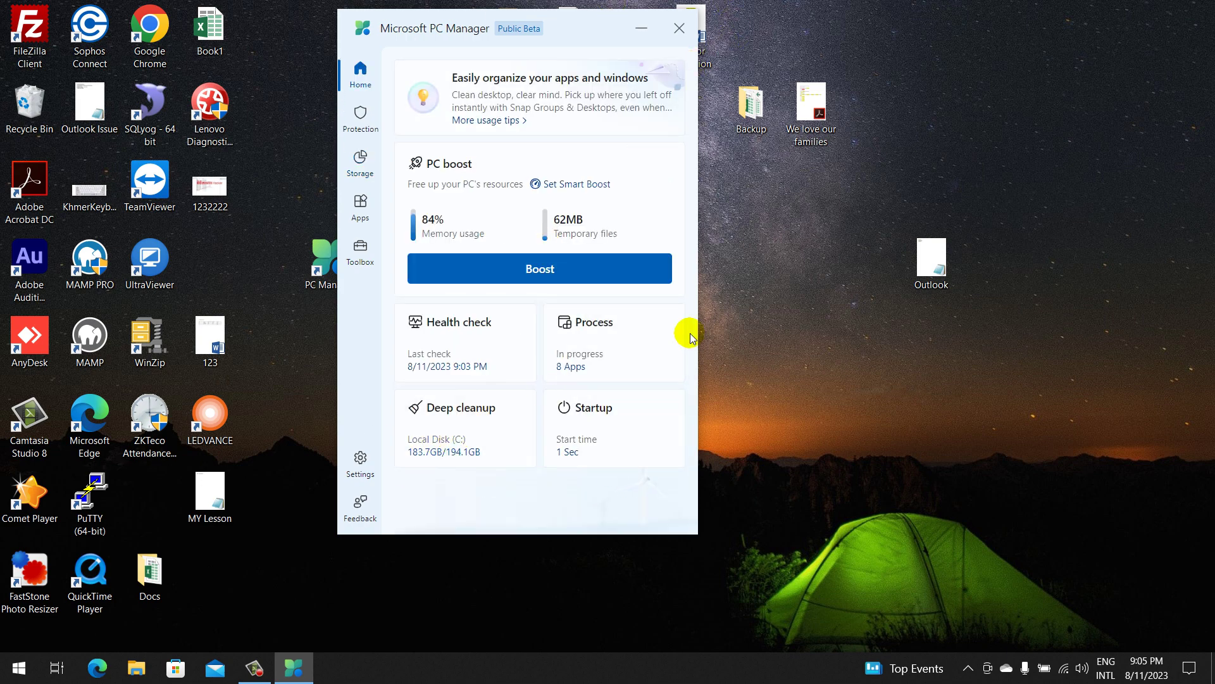
Step: Review the running apps listed in Process management and return to the Home page
left_click(585, 343)
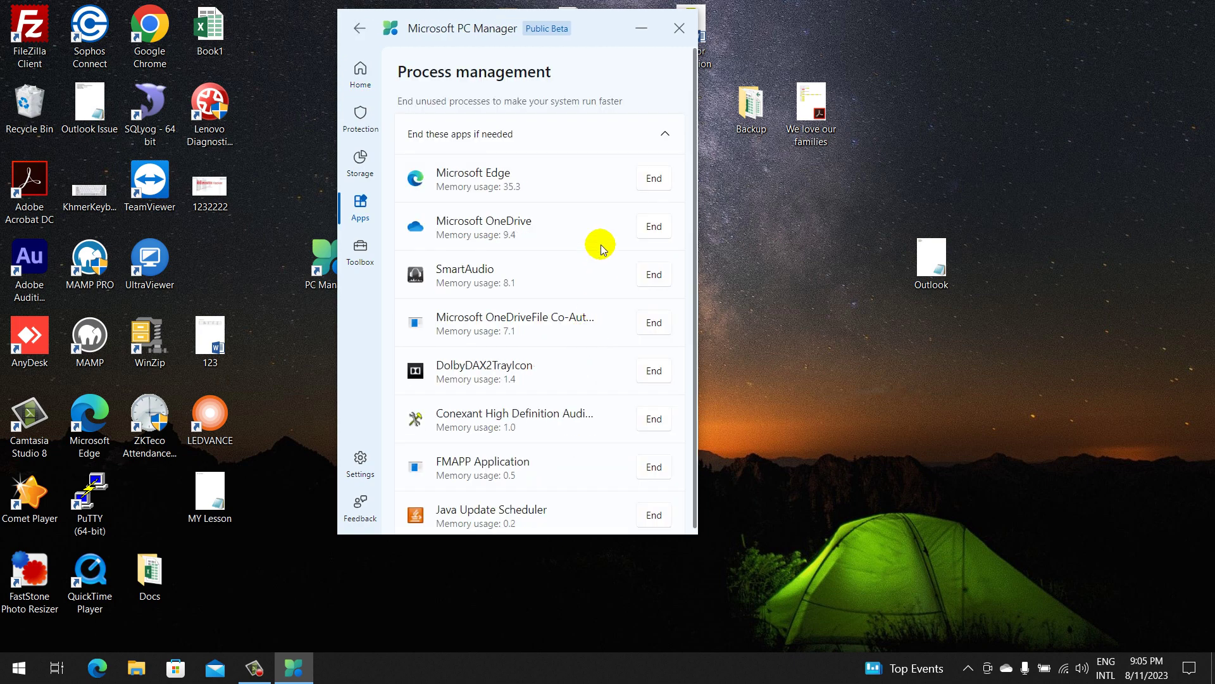
scroll(599, 266, "down", 1)
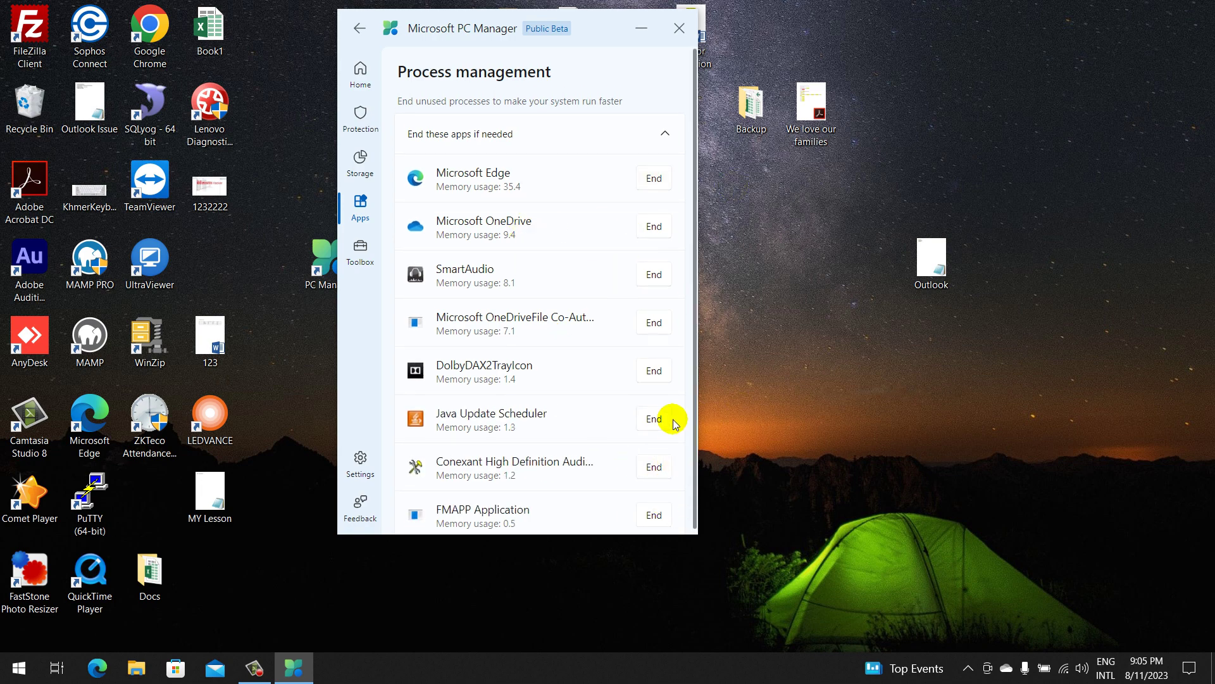
scroll(601, 409, "down", 1)
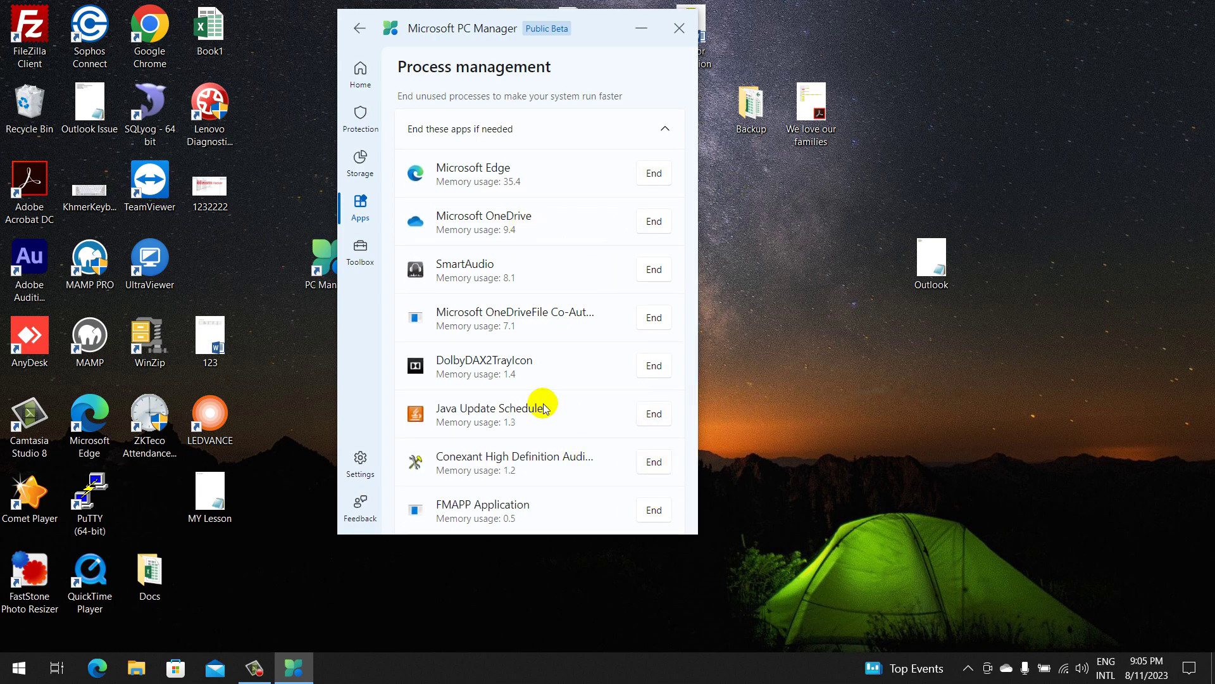
left_click(359, 28)
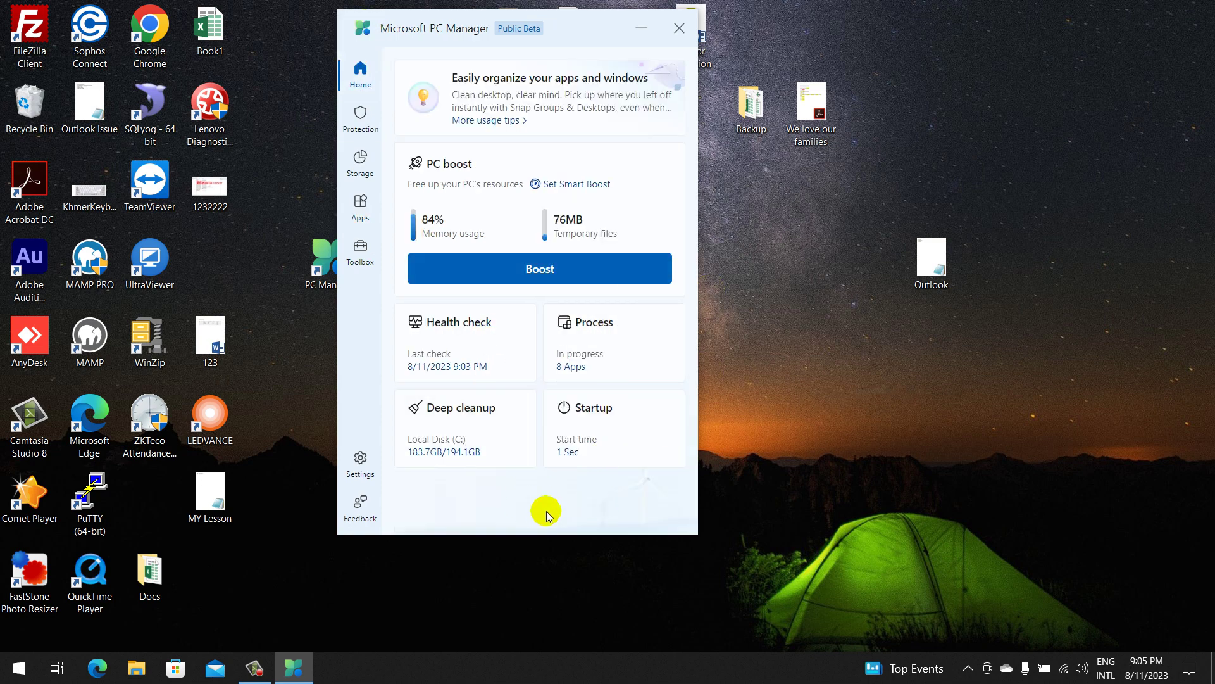
Step: Look at the browser protection settings and start a Microsoft Defender Antivirus scan, leaving it running in the background
left_click(354, 121)
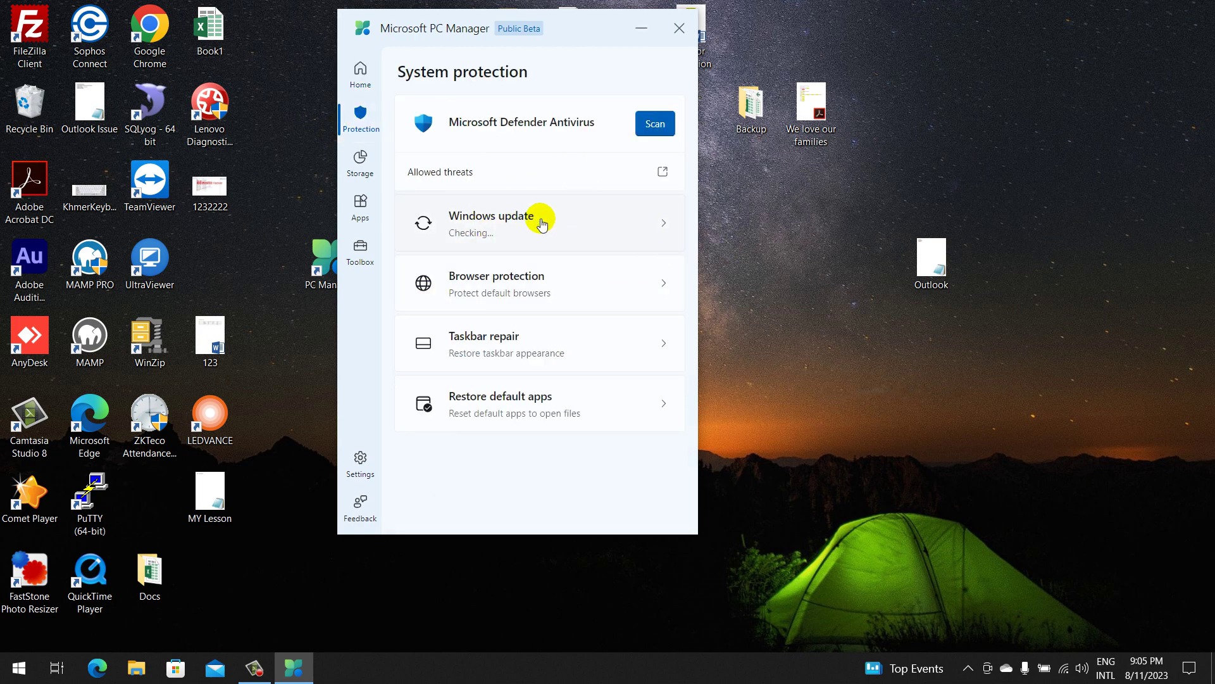
left_click(572, 295)
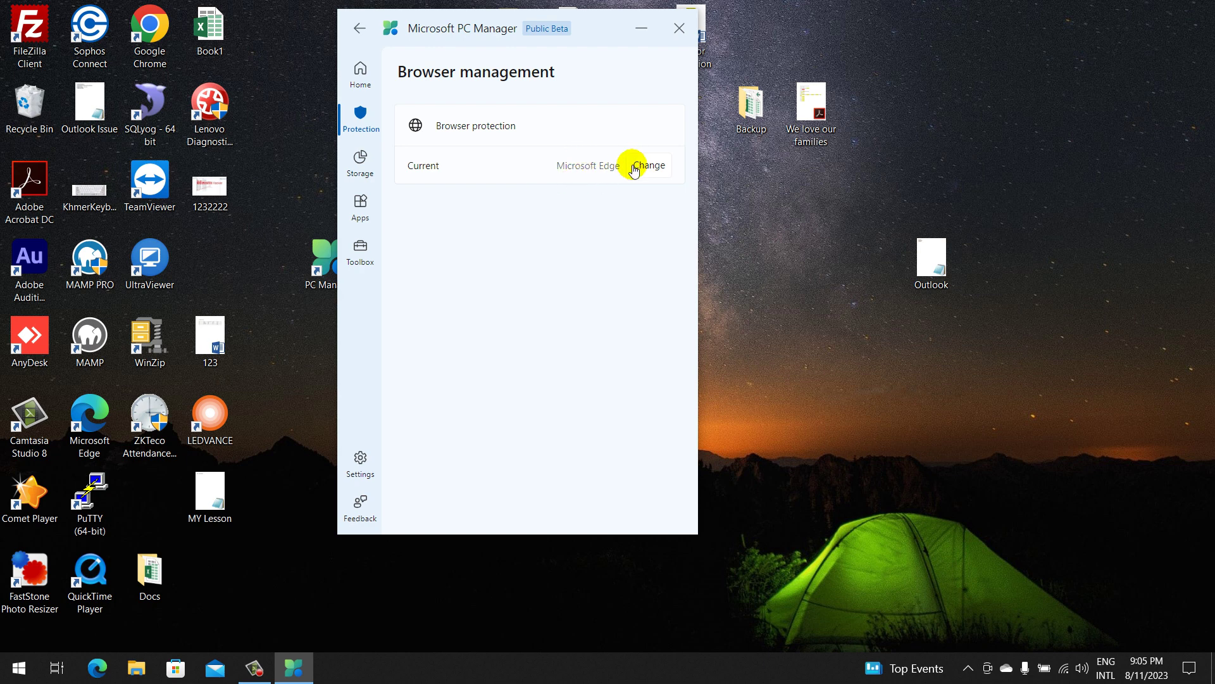
left_click(360, 28)
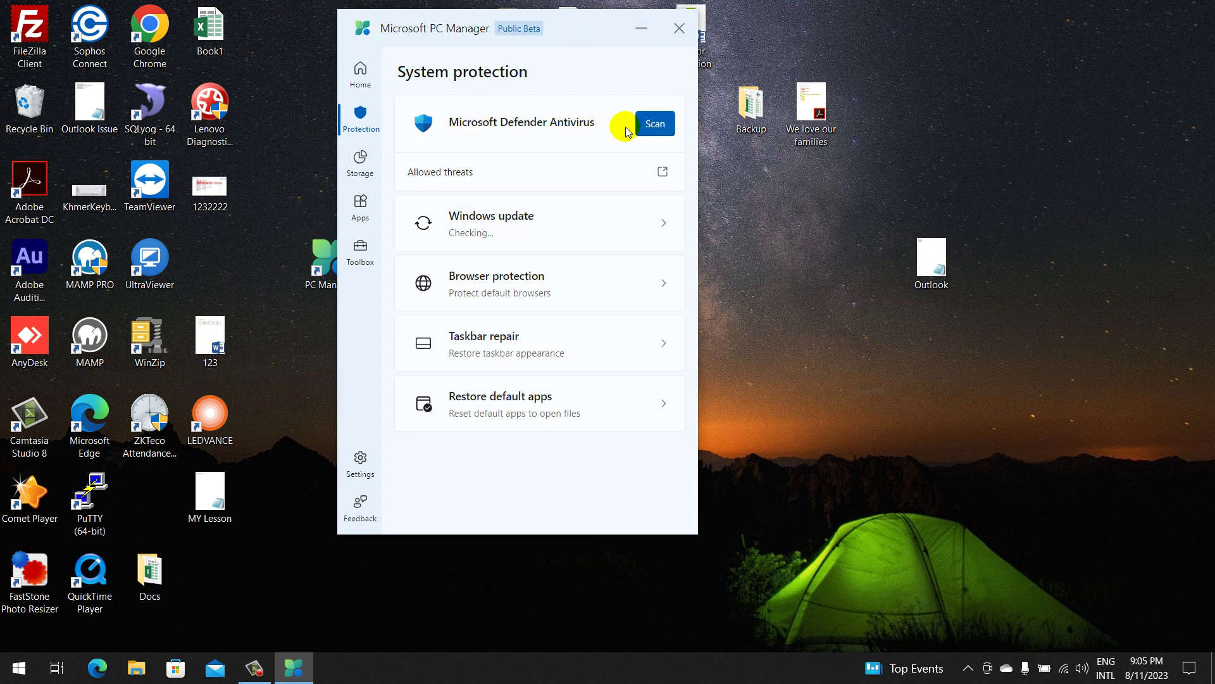
left_click(652, 125)
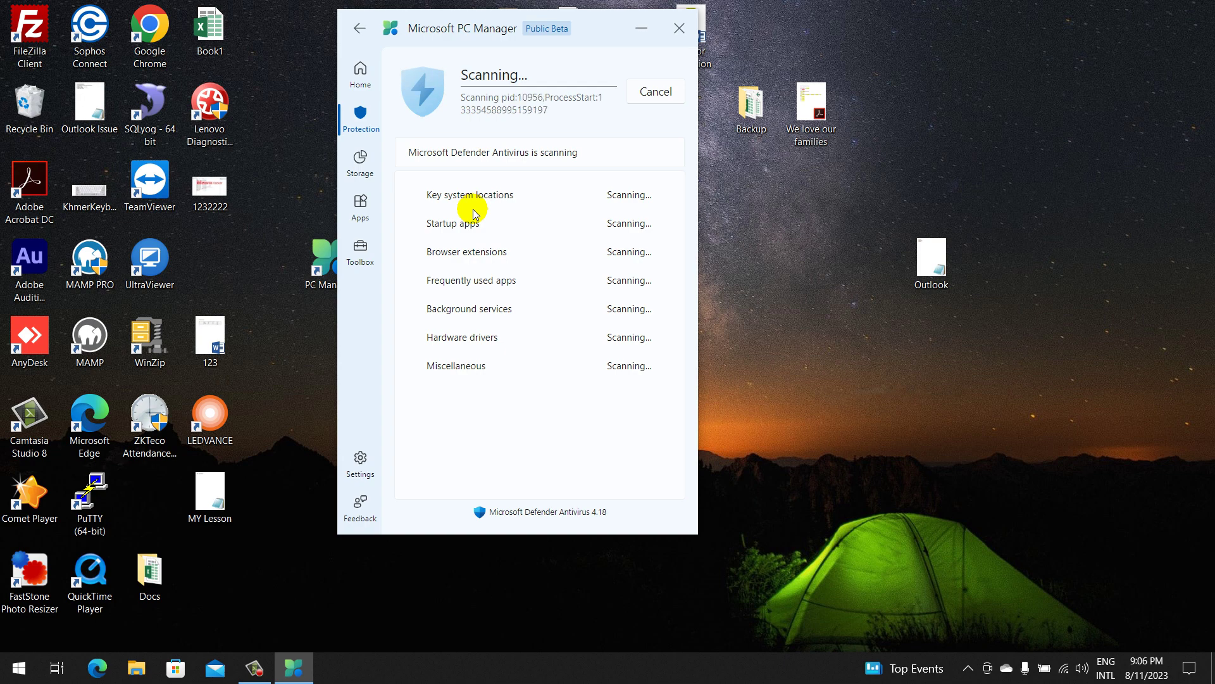
left_click(359, 32)
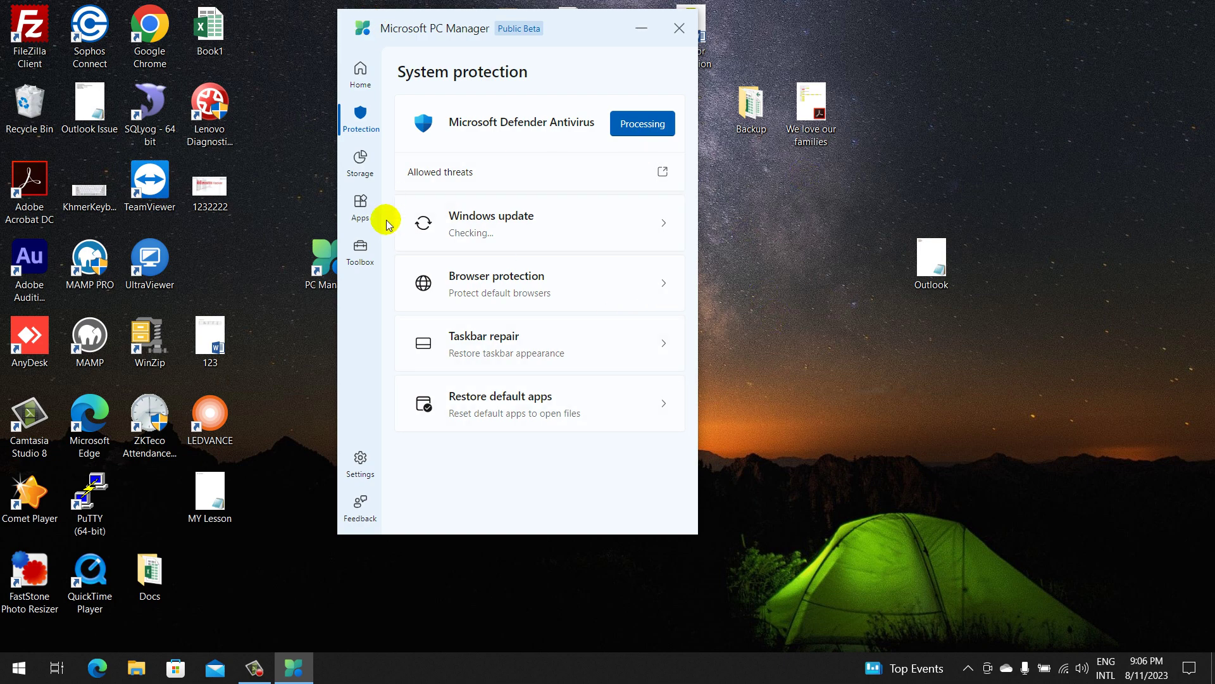
Step: Review the downloaded files under Storage Management and start a large files scan of drive C:, keeping it running behind the main window
left_click(356, 157)
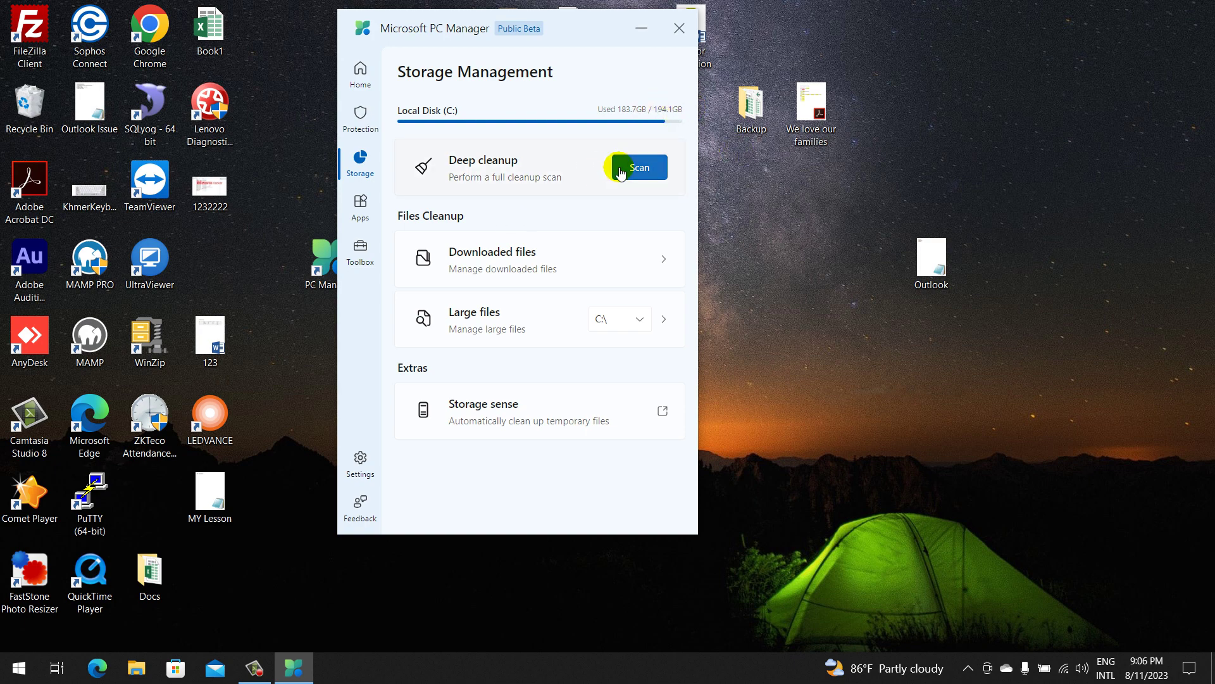
left_click(595, 266)
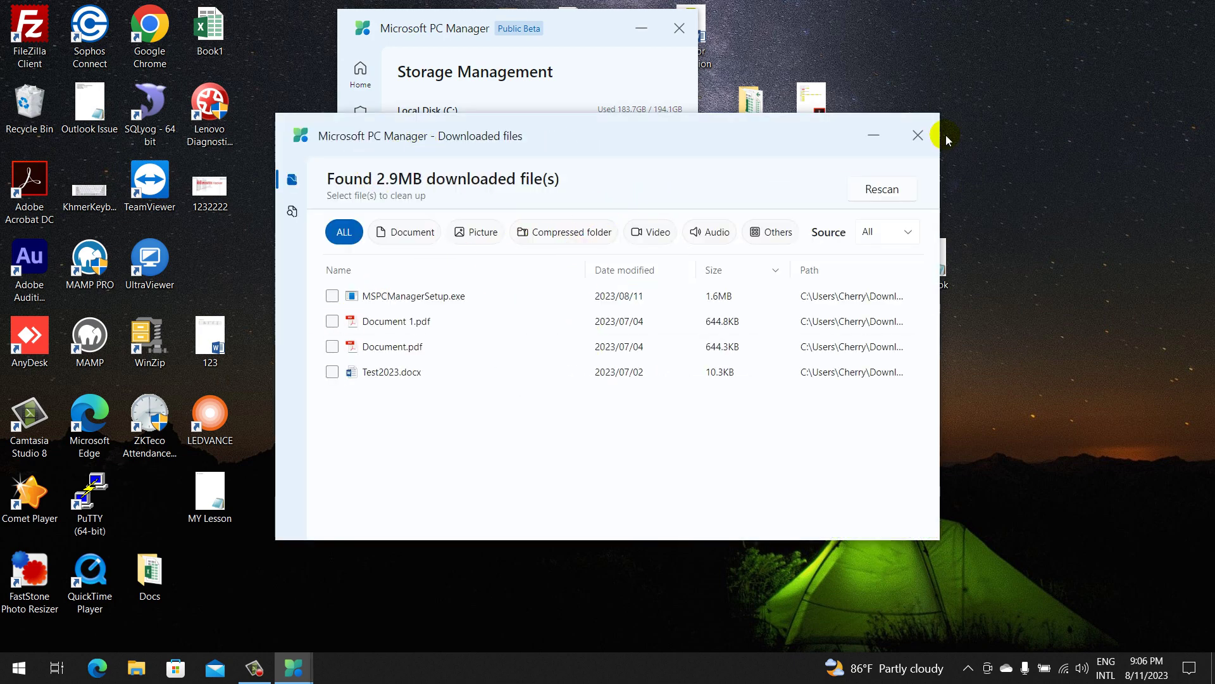
left_click(918, 135)
left_click(497, 316)
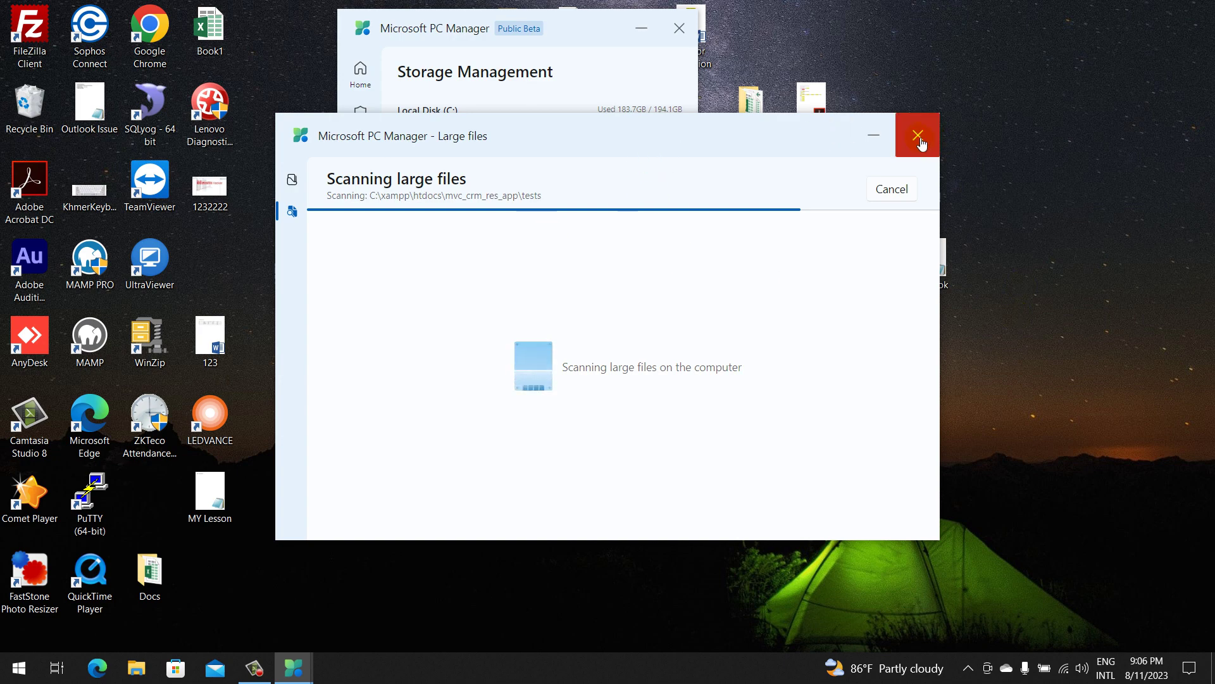
left_click(556, 16)
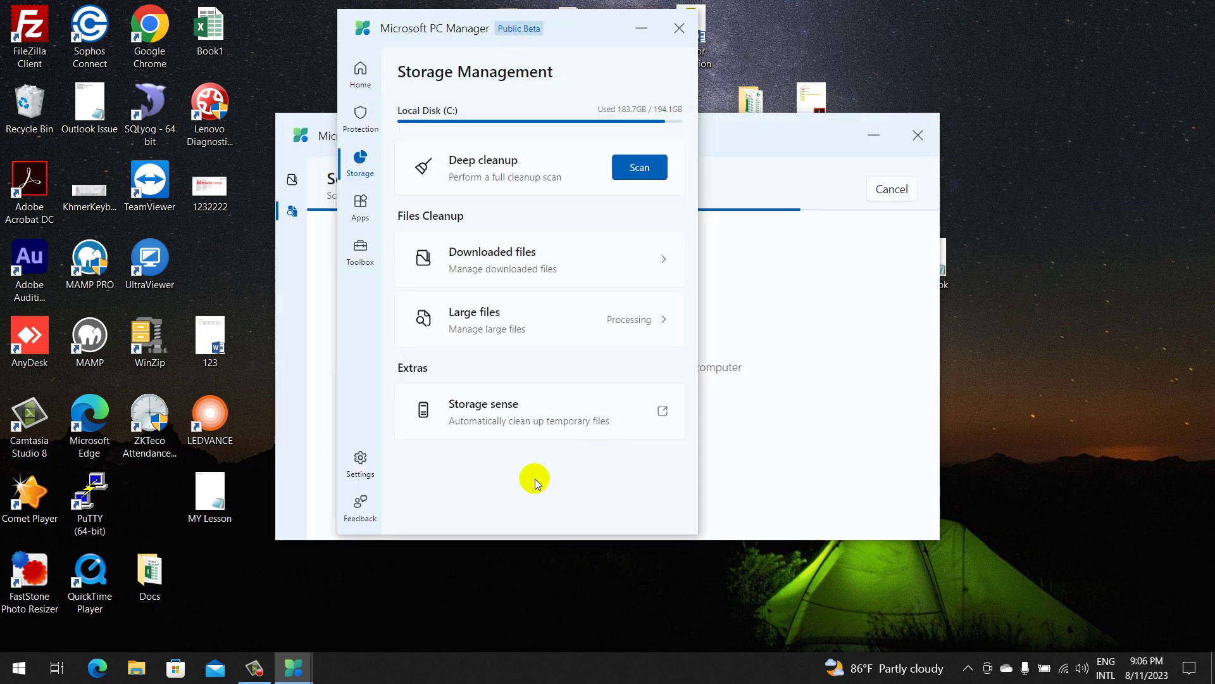
Step: Look through the App management options and running processes, and view the Windows and web tools in the Toolbox
left_click(360, 211)
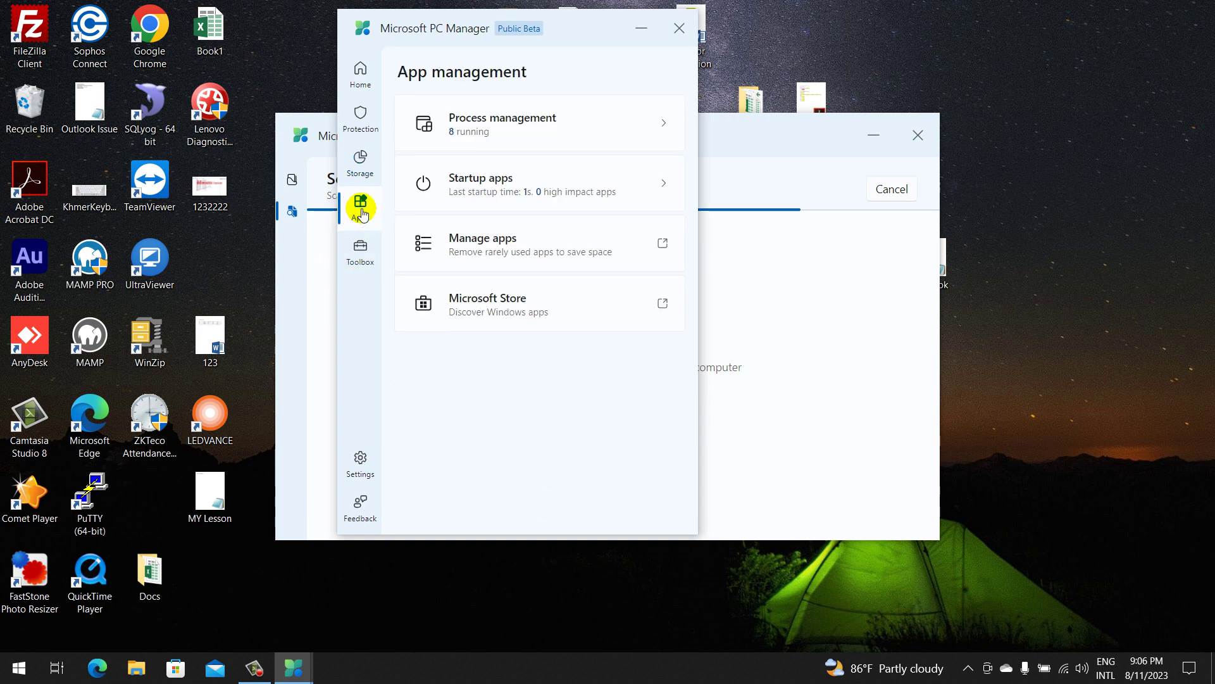
left_click(561, 123)
left_click(561, 129)
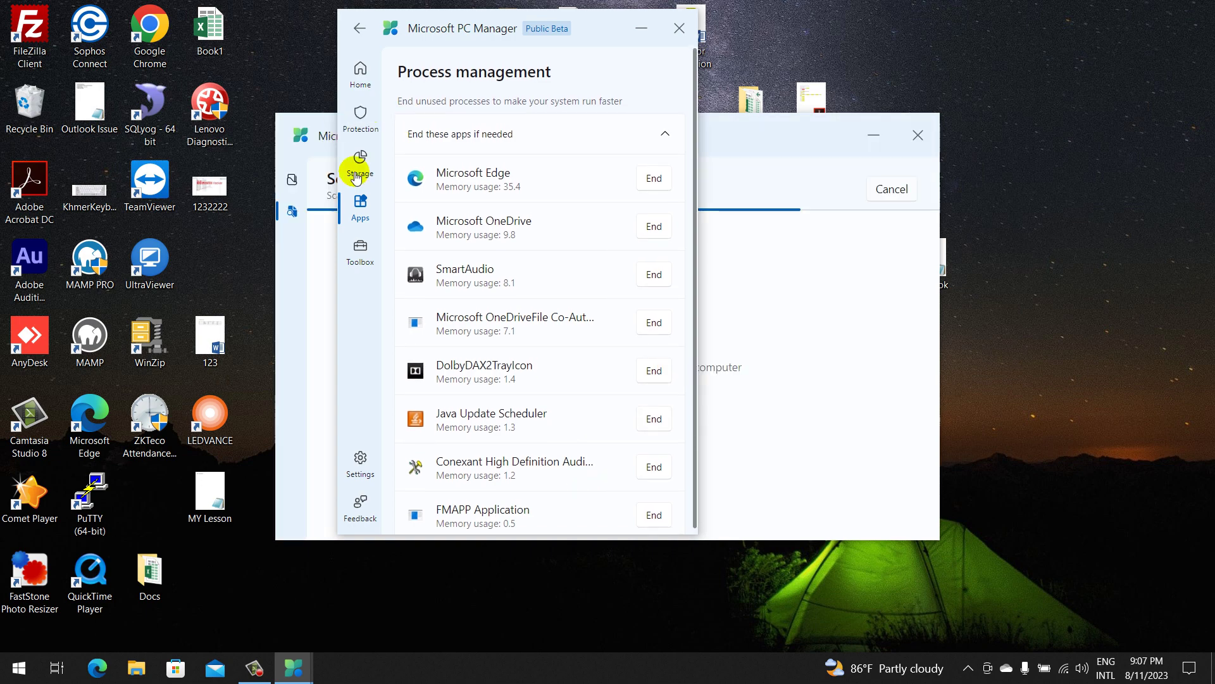
left_click(361, 207)
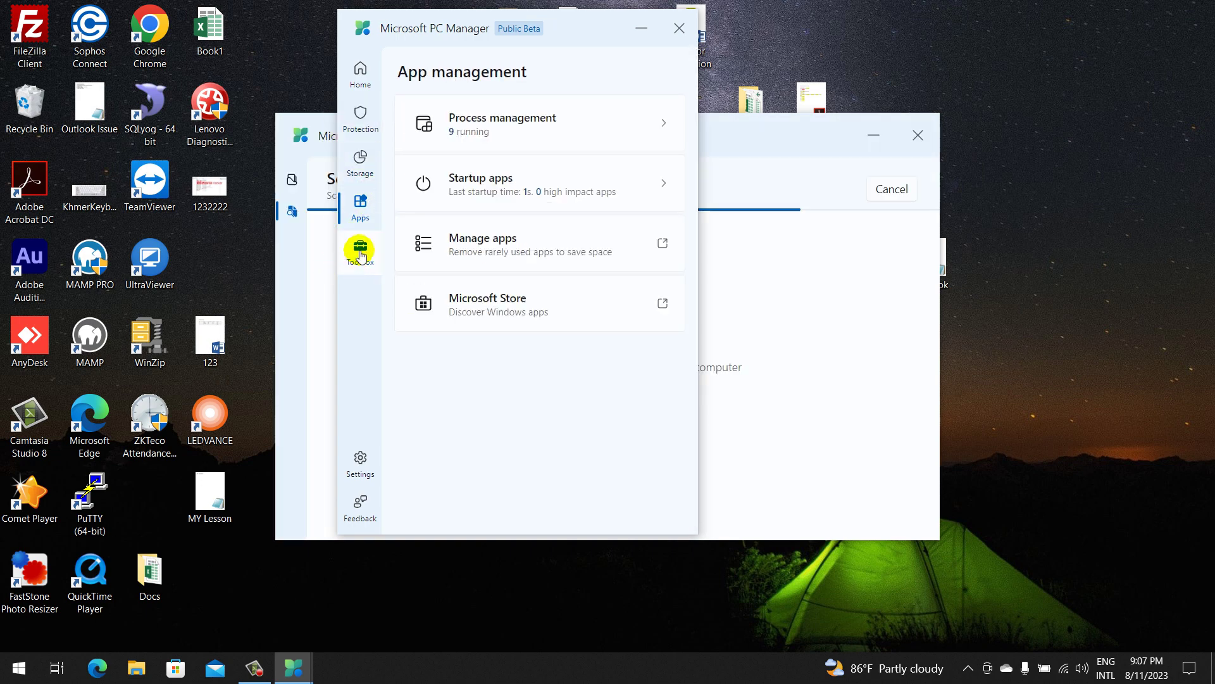
left_click(358, 252)
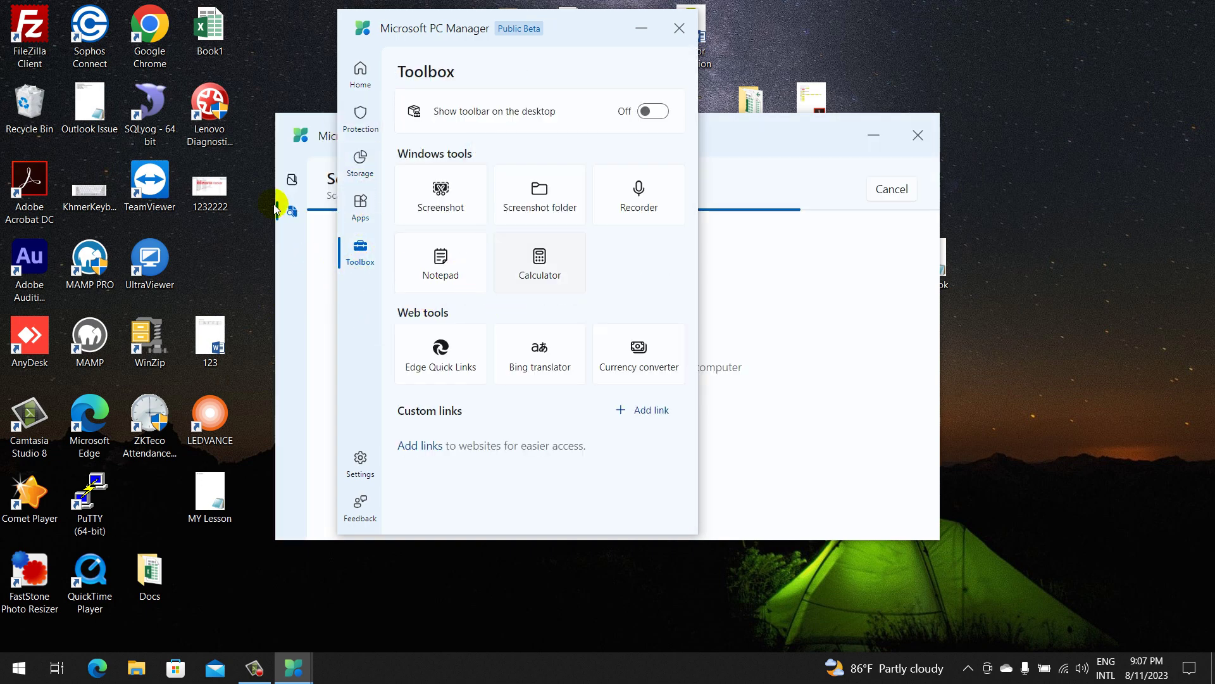
Step: Revisit the Home and Storage Management pages, return to Home and move the PC Manager window away from the large files scan window
left_click(360, 81)
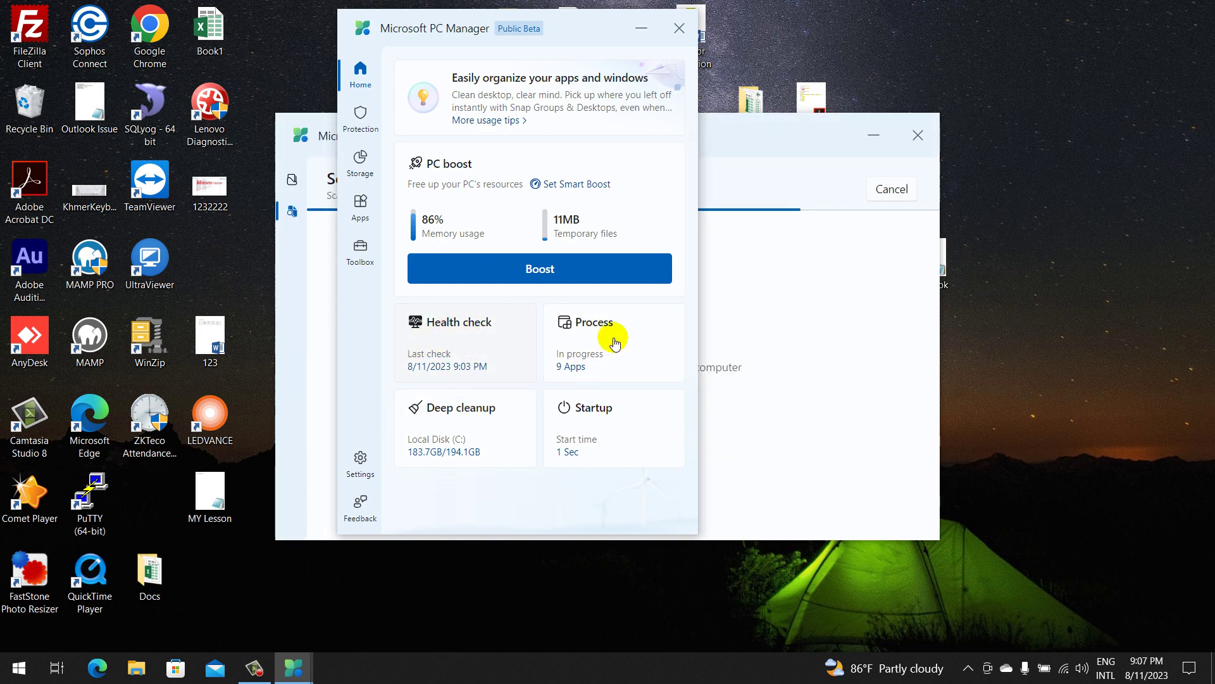
left_click(370, 163)
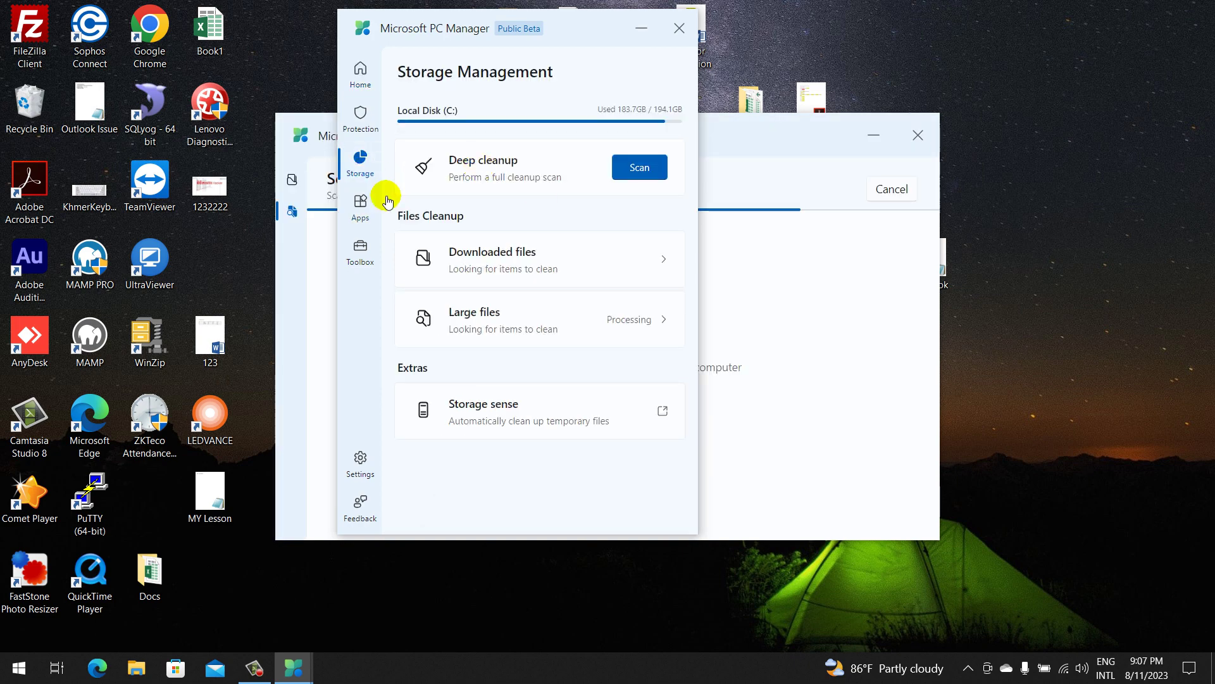
left_click(361, 73)
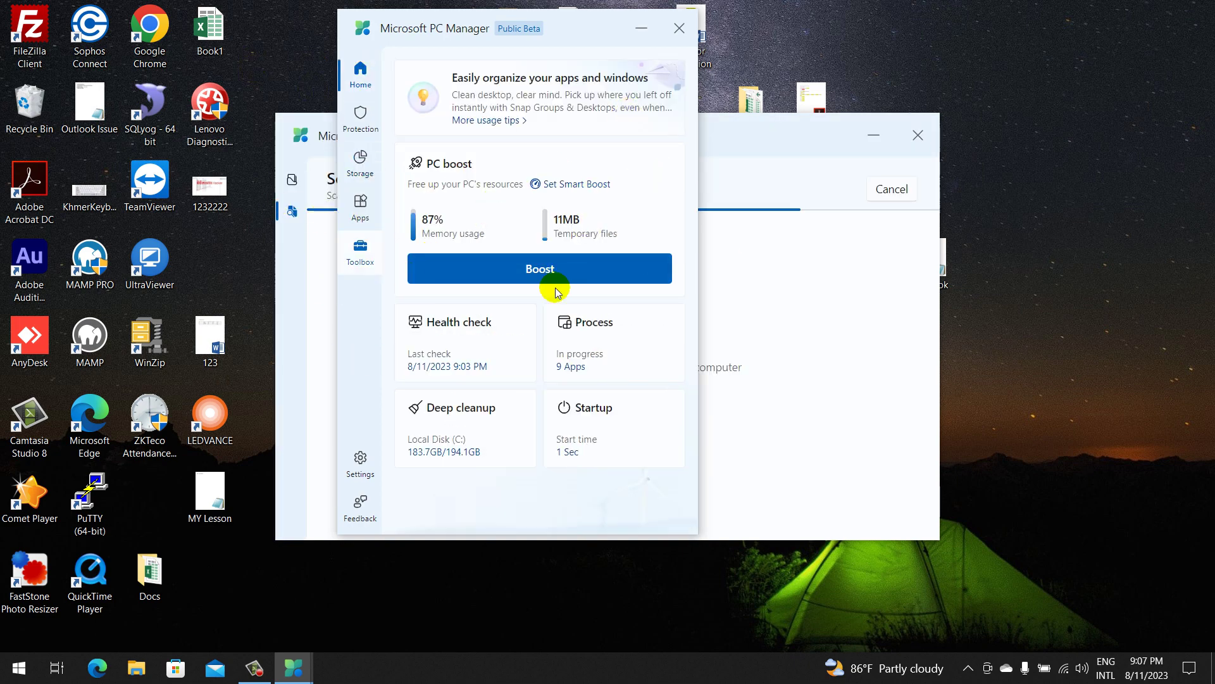
left_click_drag(577, 44, 389, 41)
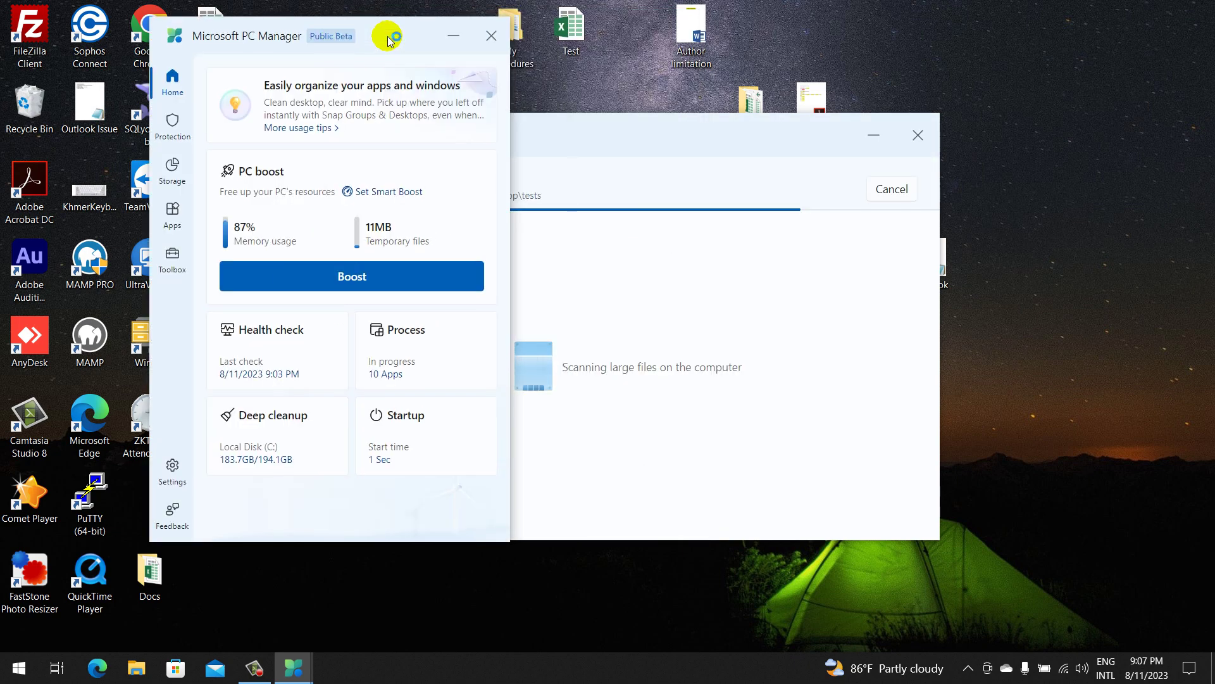
left_click_drag(389, 39, 369, 51)
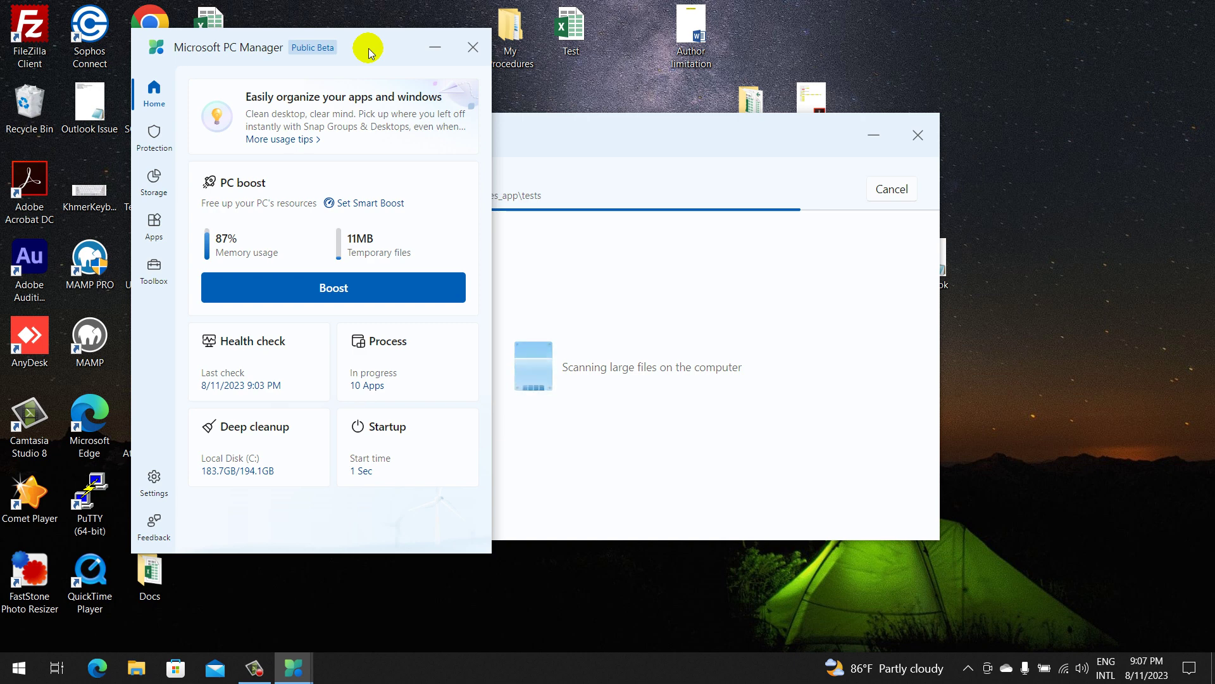
left_click(271, 667)
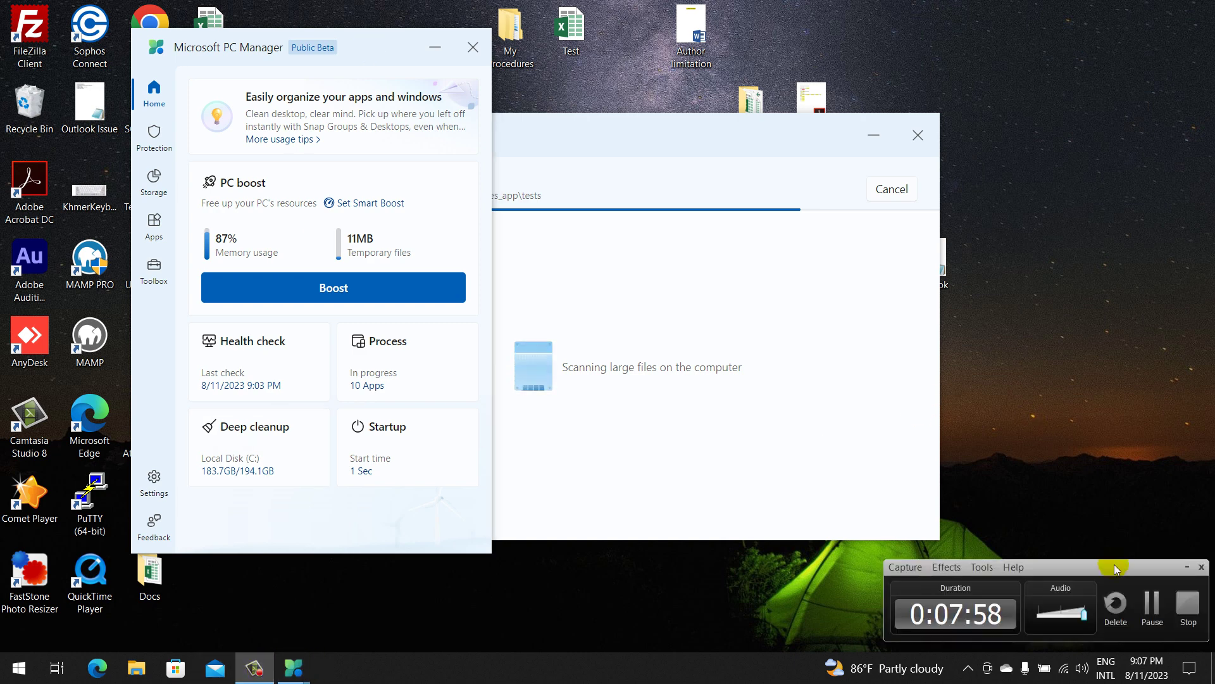